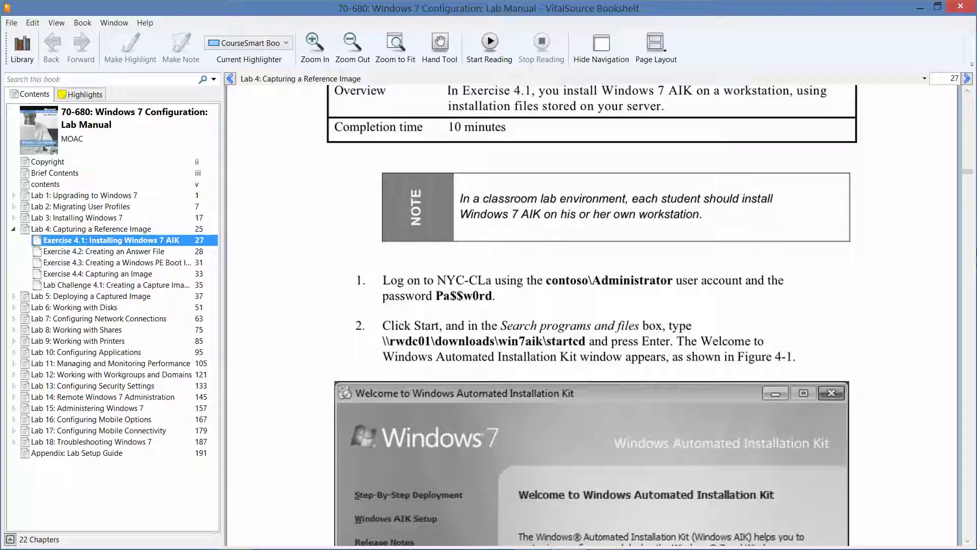
# Scroll the lab manual up to the Exercise 4.1 header, then minimize Bookshelf.
pyautogui.click(968, 92)
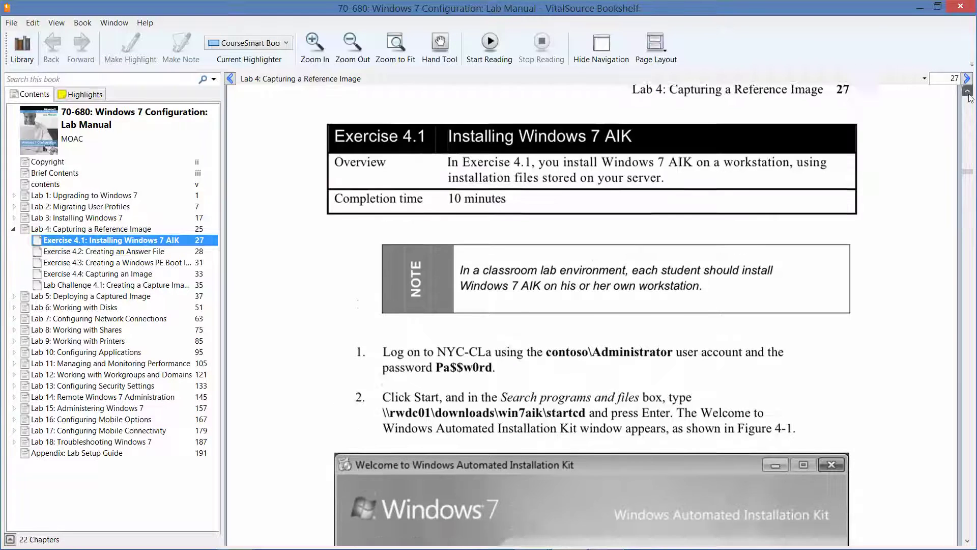
pyautogui.click(968, 92)
pyautogui.click(969, 92)
pyautogui.click(968, 93)
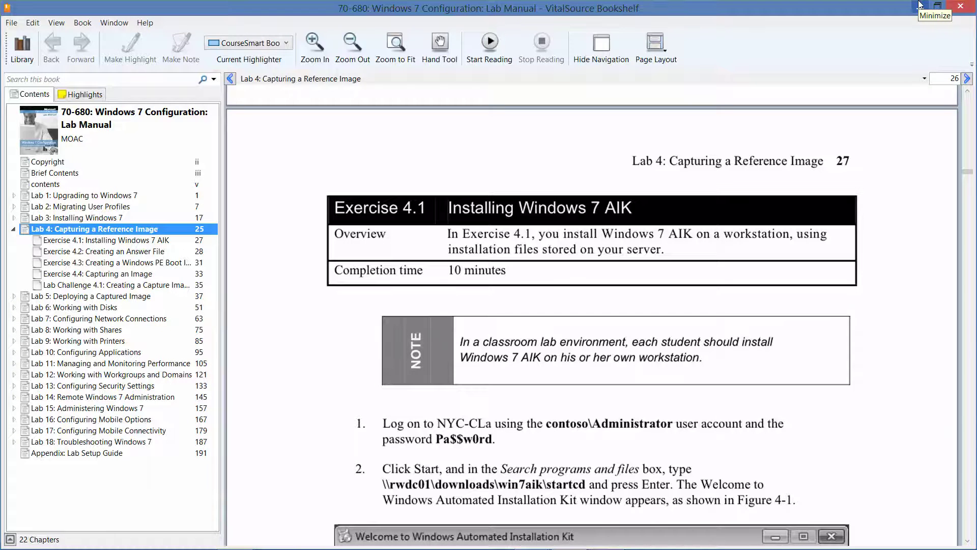
pyautogui.click(921, 5)
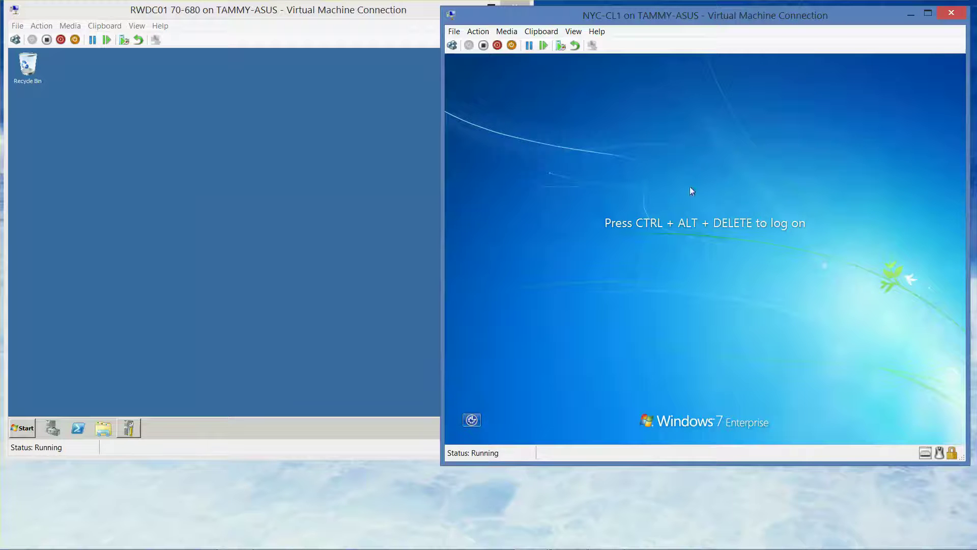
# Log on to NYC-CL1 as Other User with the contoso domain administrator account and password.
pyautogui.click(452, 46)
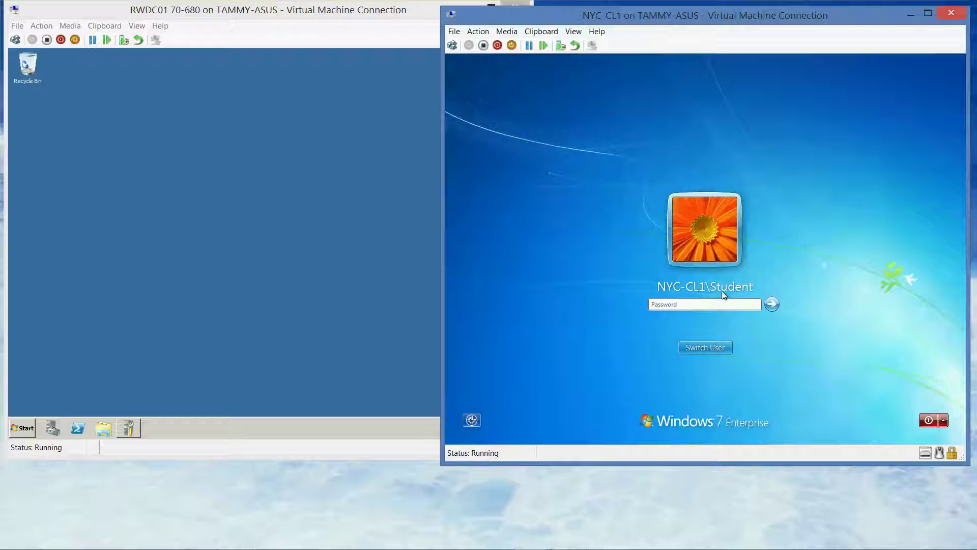
pyautogui.click(724, 349)
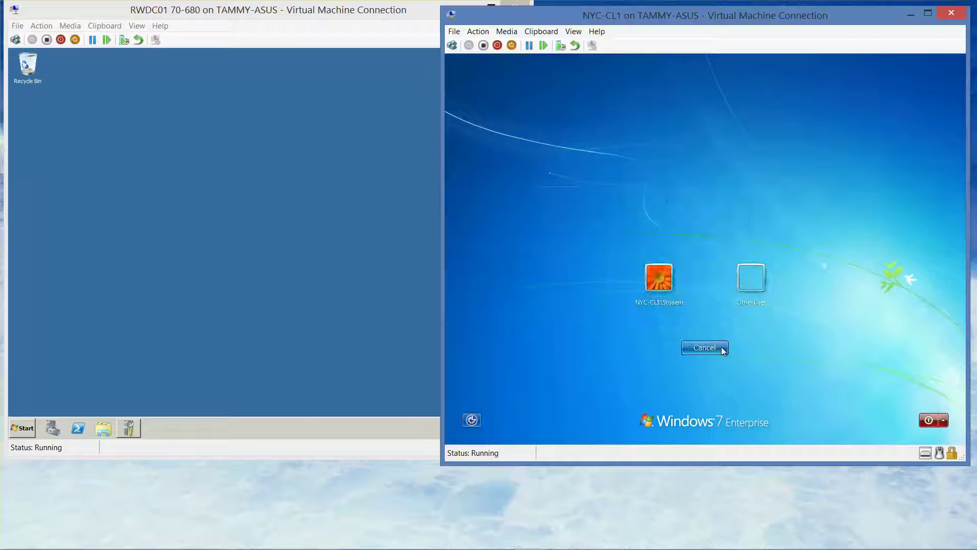
pyautogui.click(756, 279)
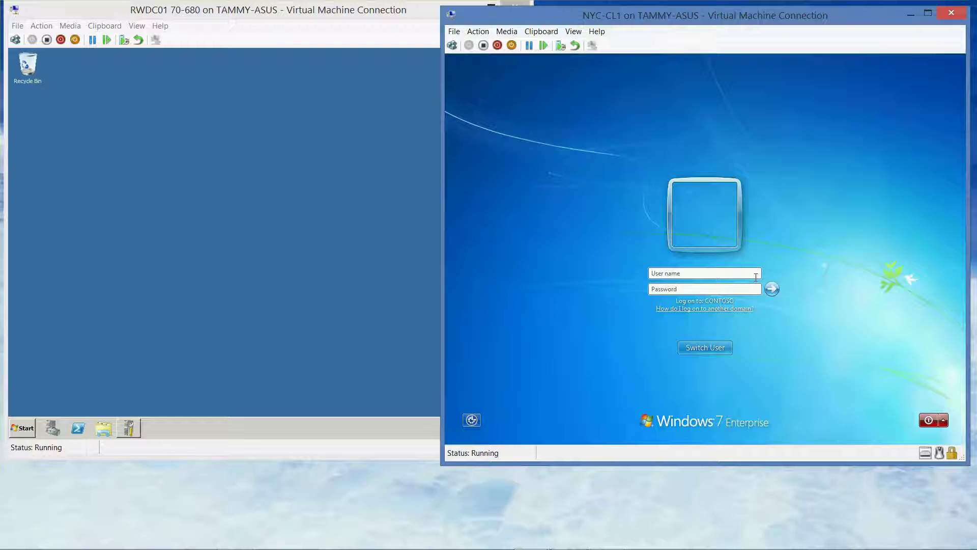
pyautogui.write('contoso\\administrator')
pyautogui.press('Tab')
pyautogui.write('Pa$$w0rd')
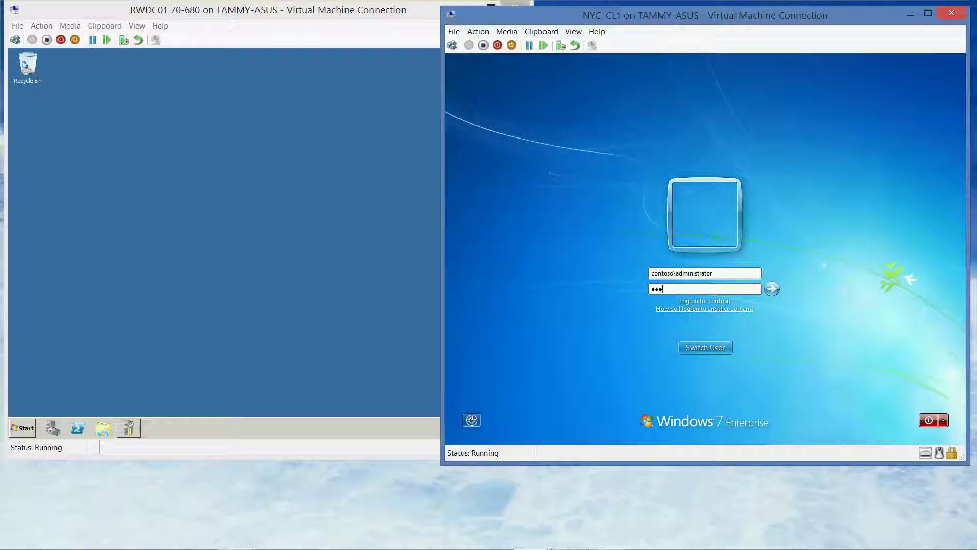
pyautogui.click(772, 288)
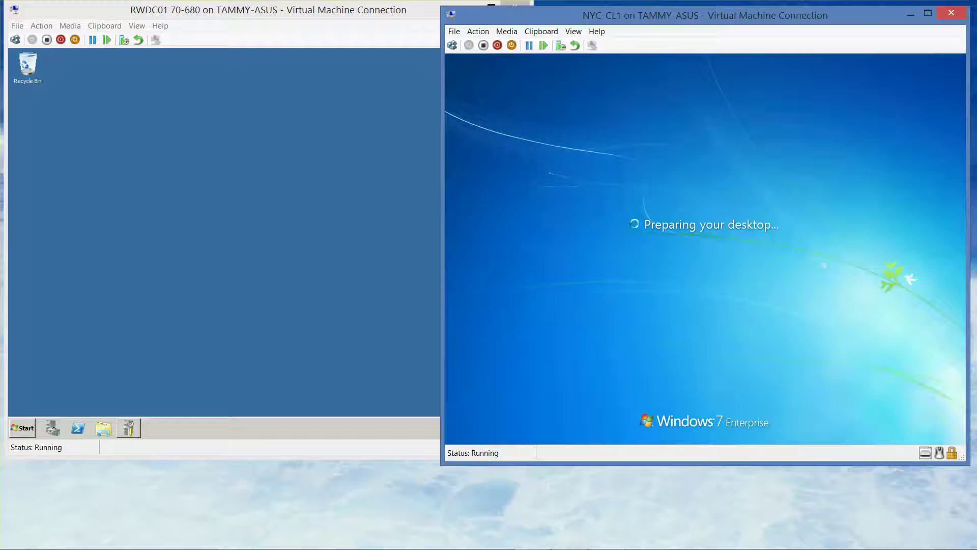
pyautogui.moveTo(662, 549)
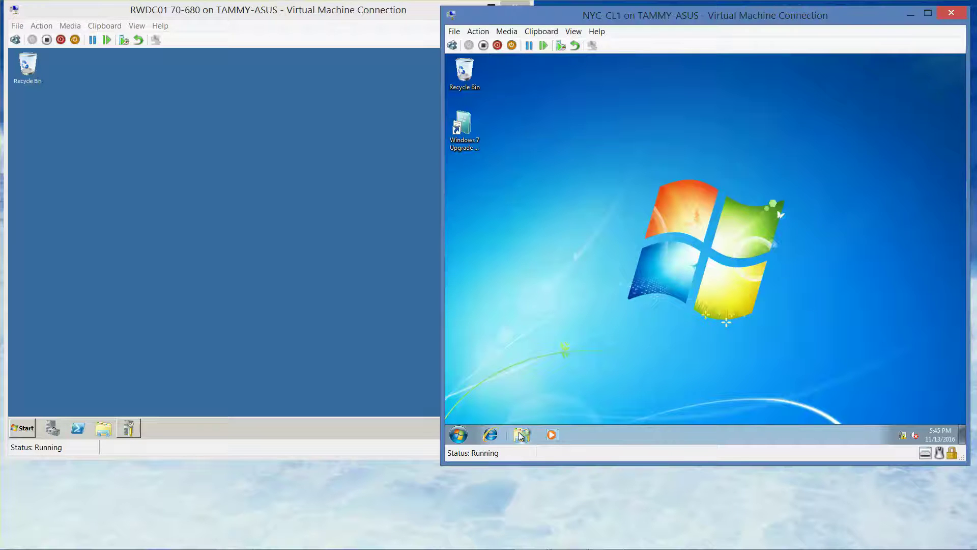
# Open Explorer's Network view on NYC-CL1 and turn on network discovery and file sharing.
pyautogui.click(520, 435)
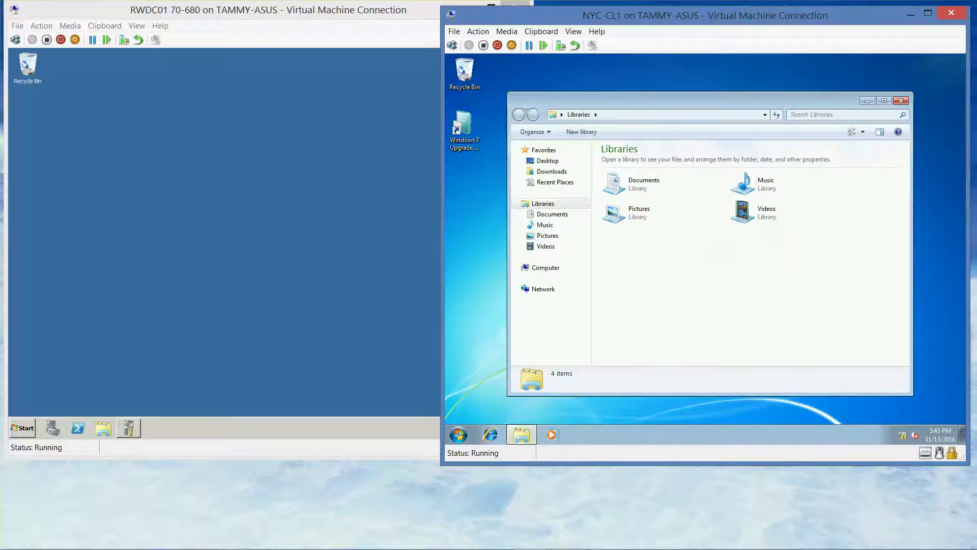
pyautogui.moveTo(590, 548)
pyautogui.click(549, 292)
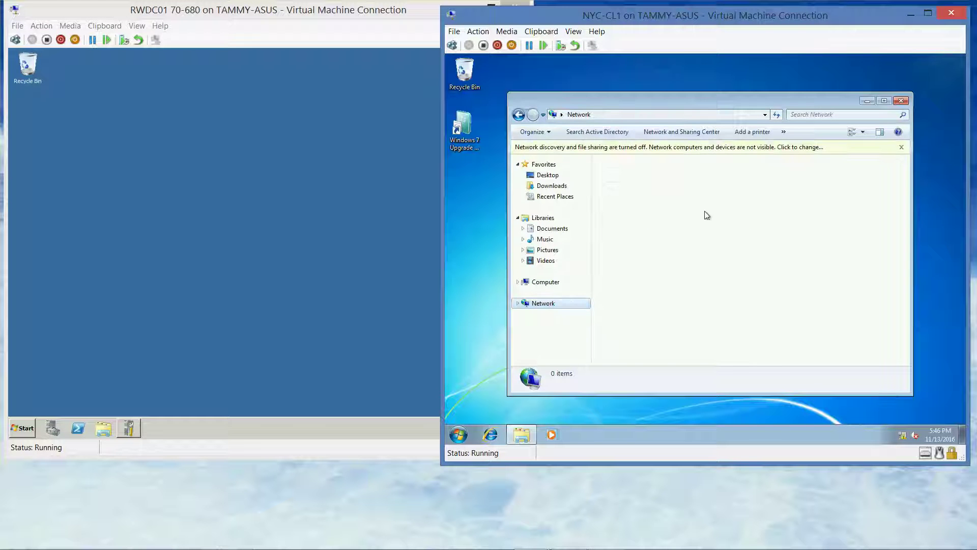
pyautogui.click(705, 149)
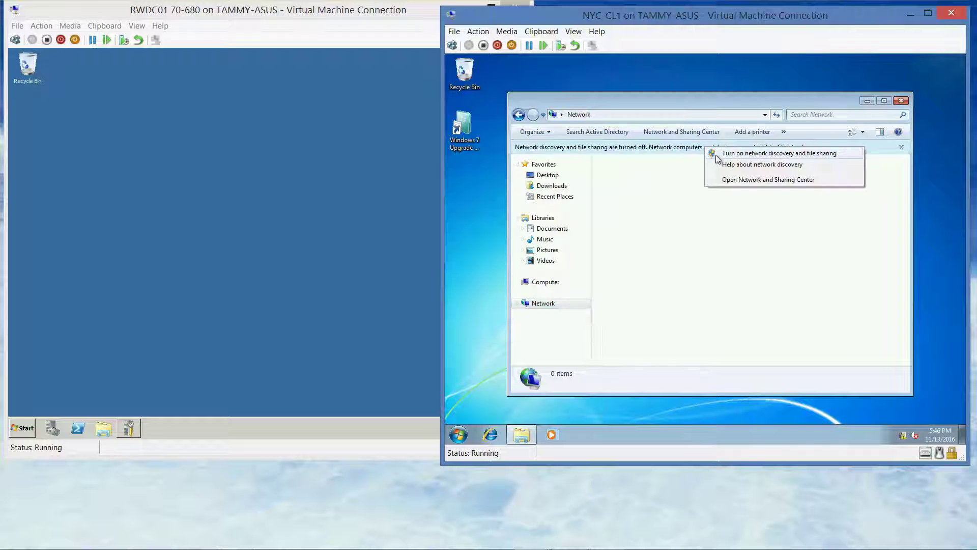
pyautogui.click(716, 154)
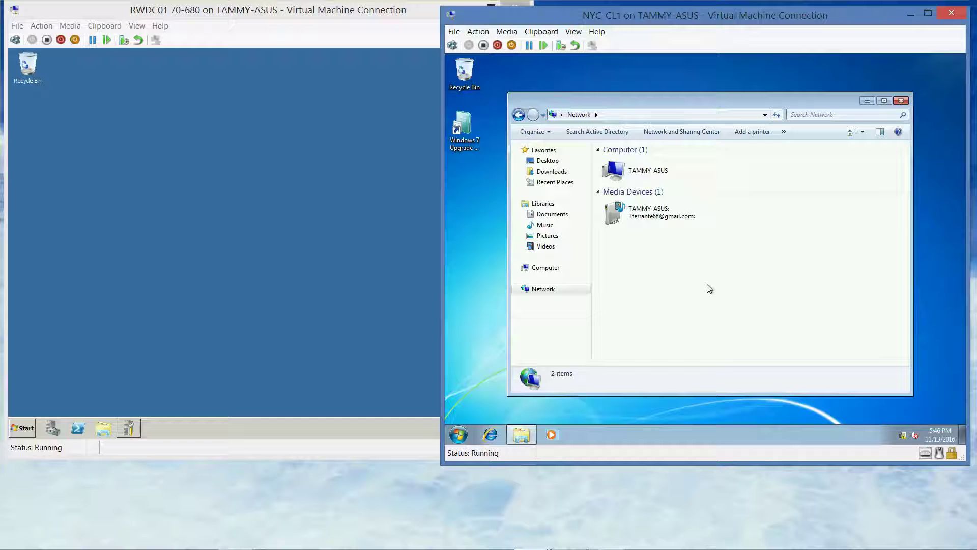
# Open the \\rwdc01\downloads share from the Explorer address bar.
pyautogui.click(602, 115)
pyautogui.write('\\')
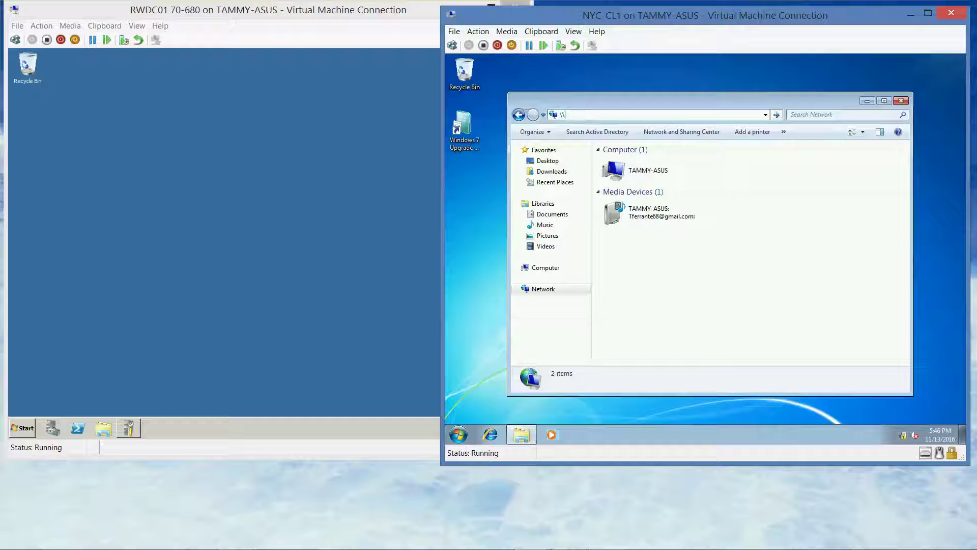
pyautogui.write('rwdc01\\do')
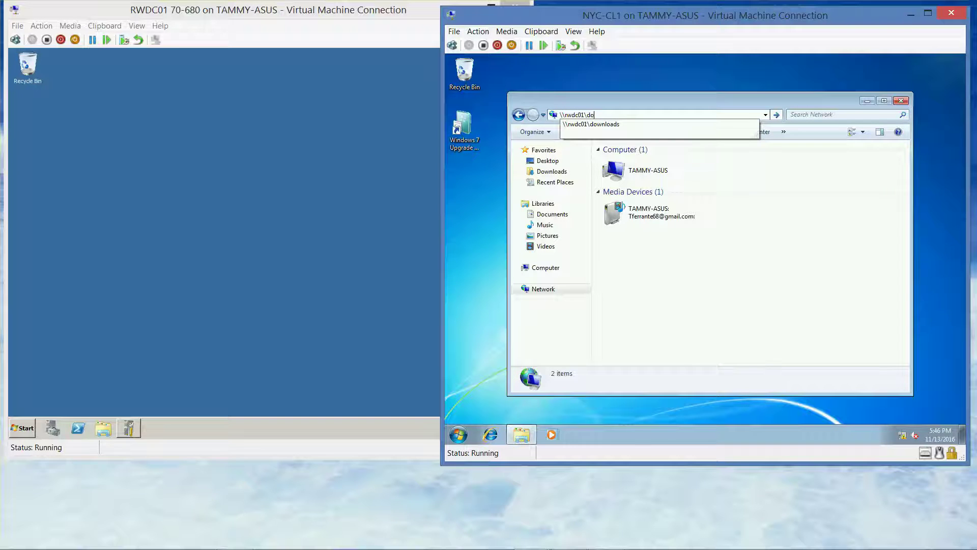
pyautogui.click(604, 126)
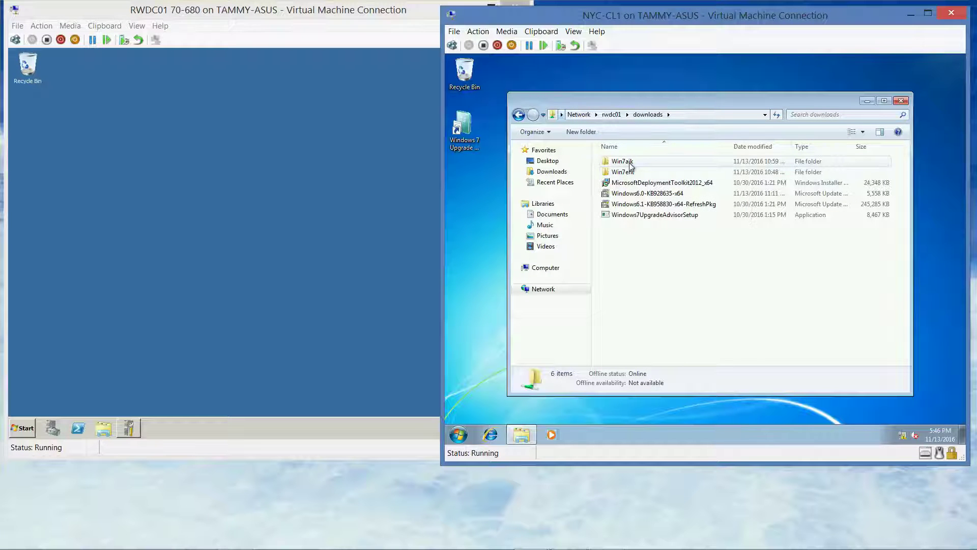
# Open Win7aik, run StartCD and start Windows AIK Setup.
pyautogui.doubleClick(631, 161)
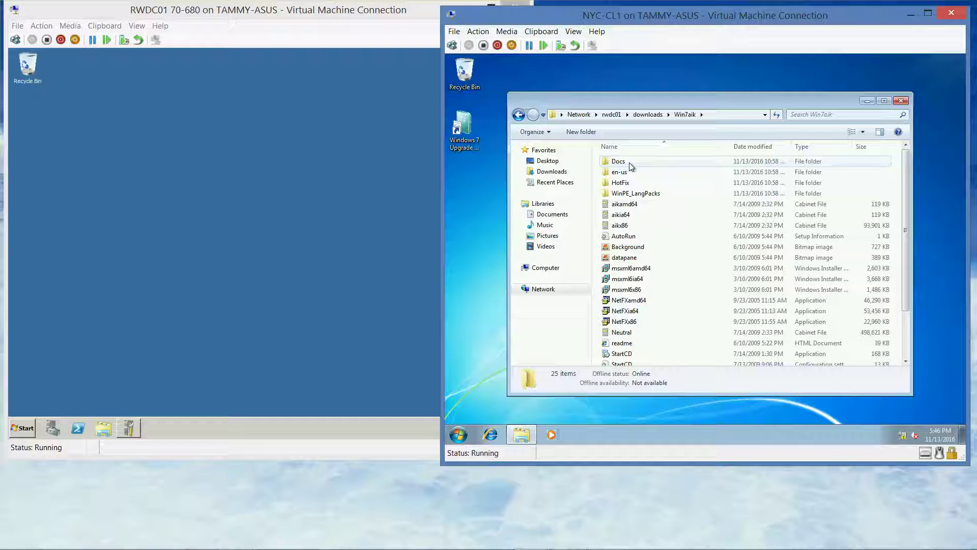
pyautogui.click(625, 355)
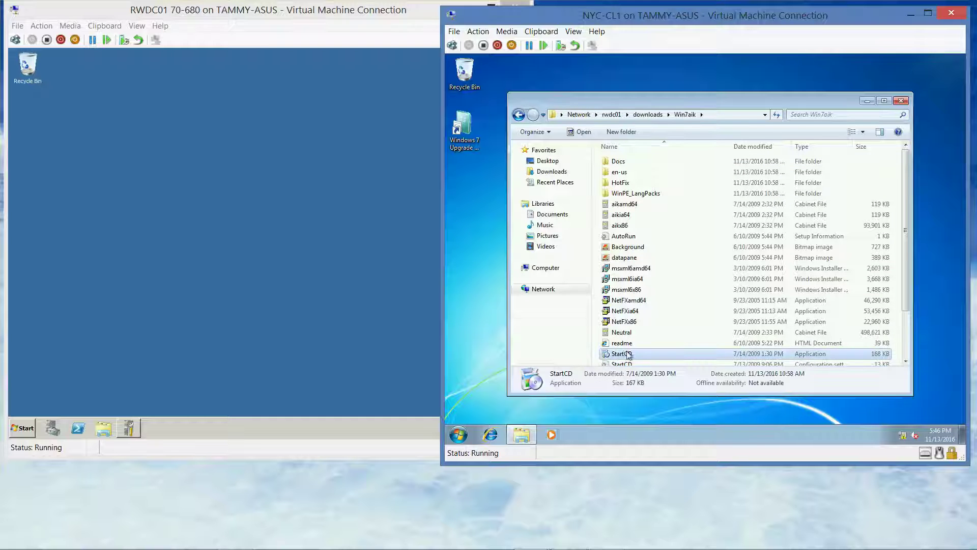
pyautogui.click(904, 361)
pyautogui.click(905, 361)
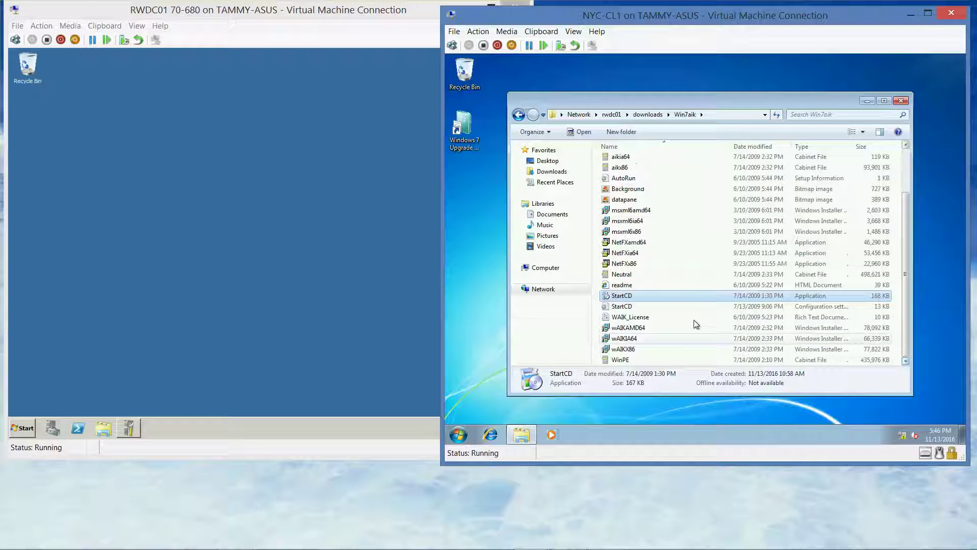
pyautogui.doubleClick(628, 298)
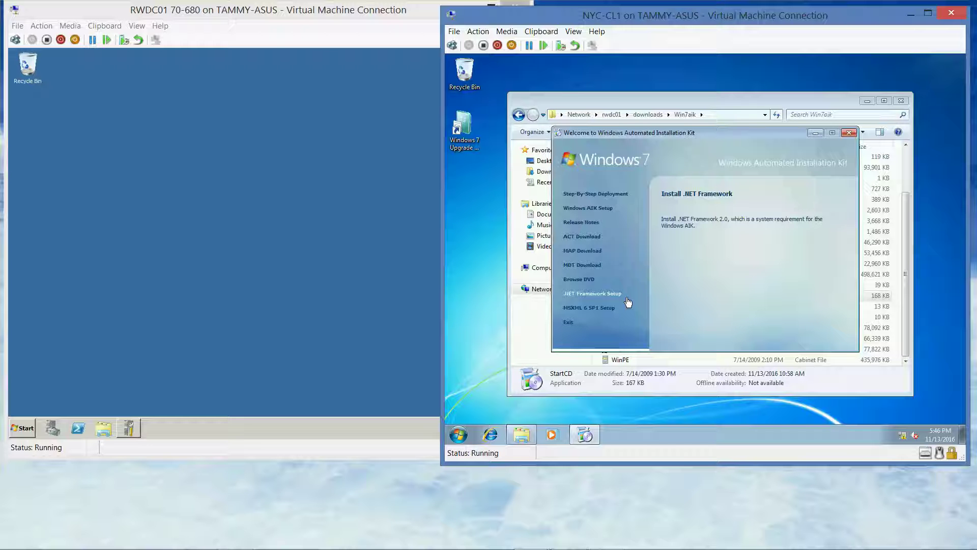
pyautogui.click(597, 212)
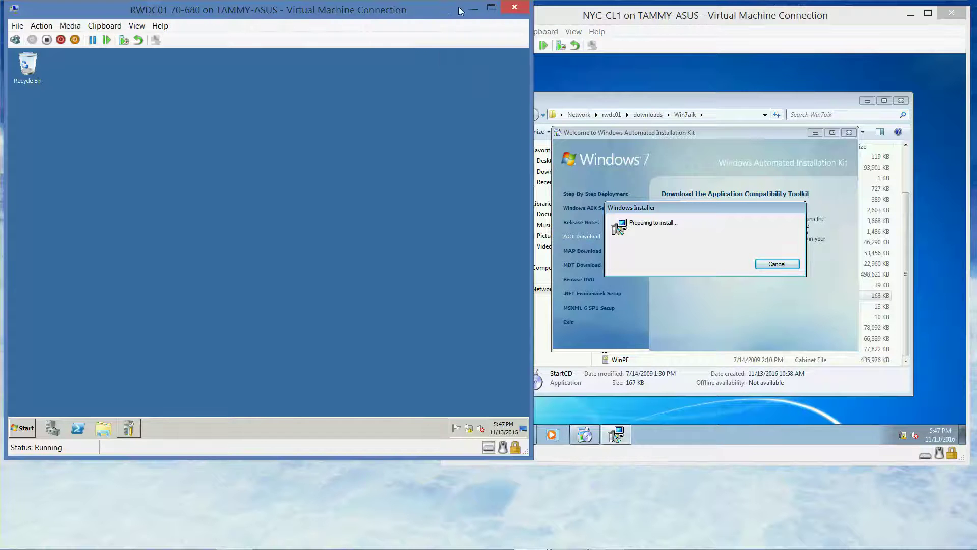
pyautogui.press('super+Home')
# Install Windows AIK into the default C:\Program Files\Windows AIK folder, accepting the licence terms.
pyautogui.moveTo(542, 17); pyautogui.dragTo(84, 10)
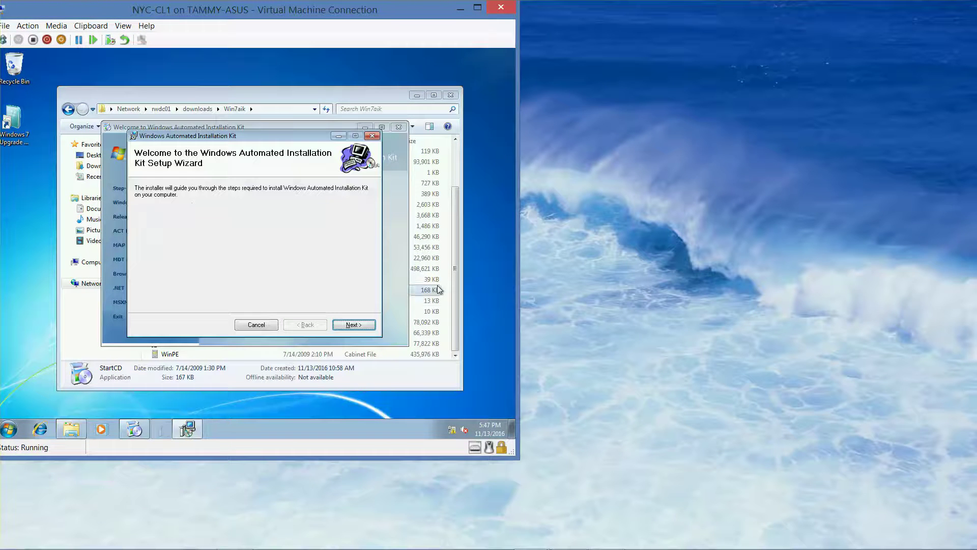
pyautogui.moveTo(610, 542)
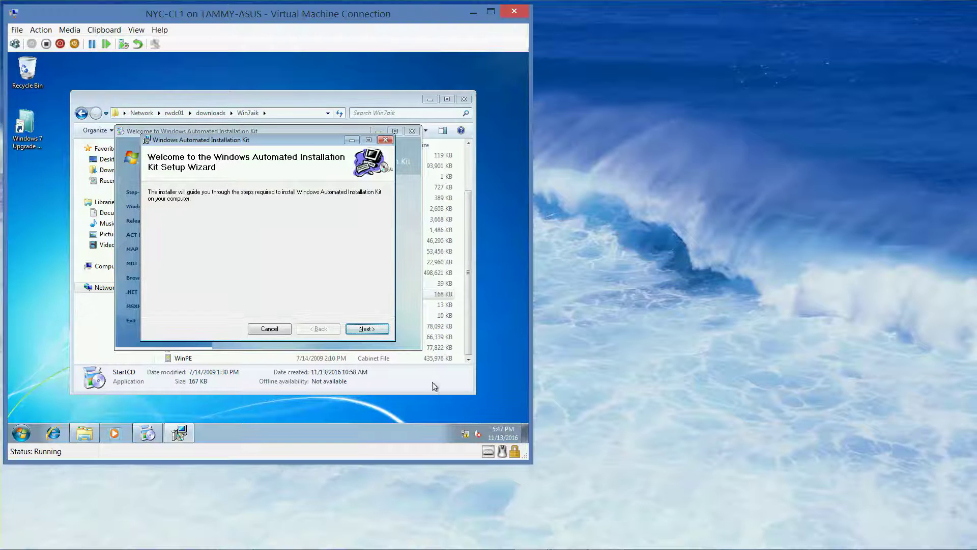
pyautogui.click(365, 329)
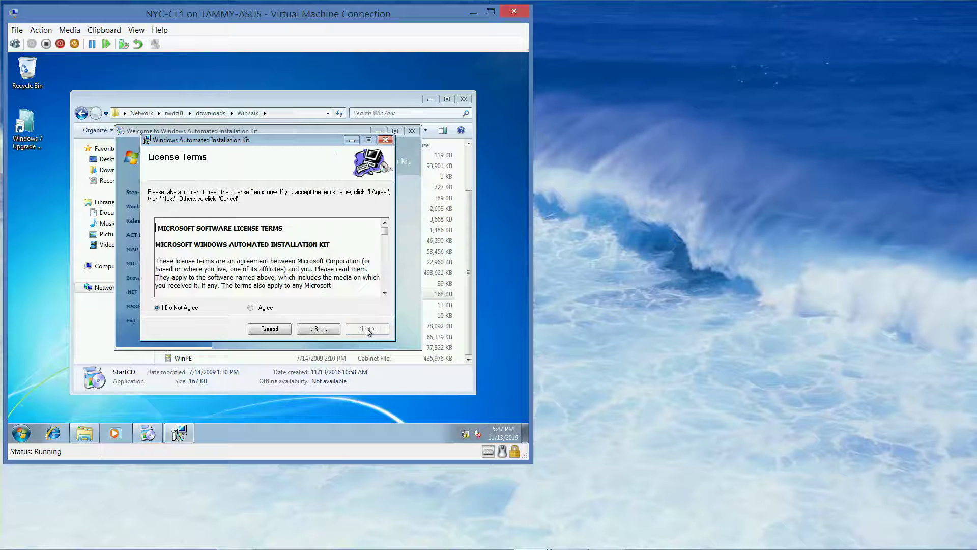
pyautogui.click(250, 308)
pyautogui.click(363, 330)
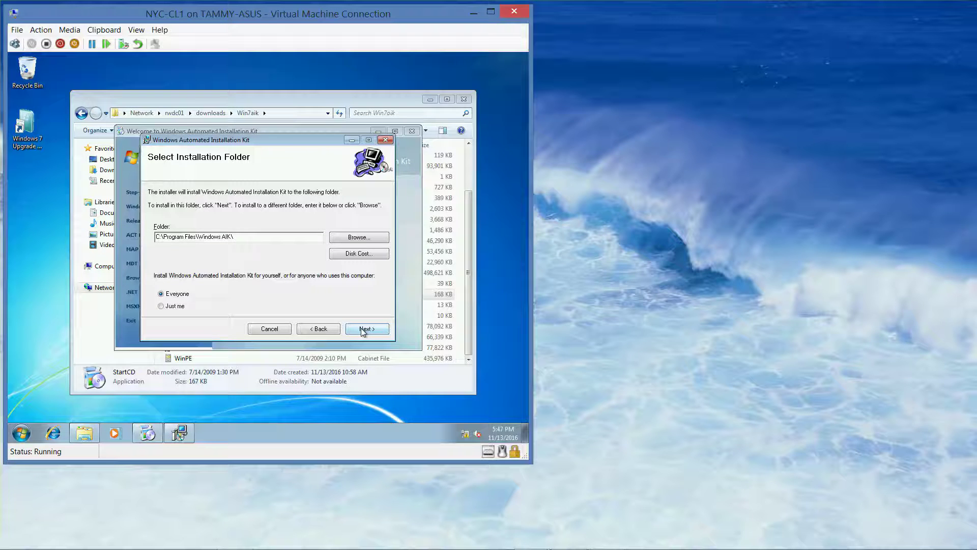
pyautogui.click(363, 330)
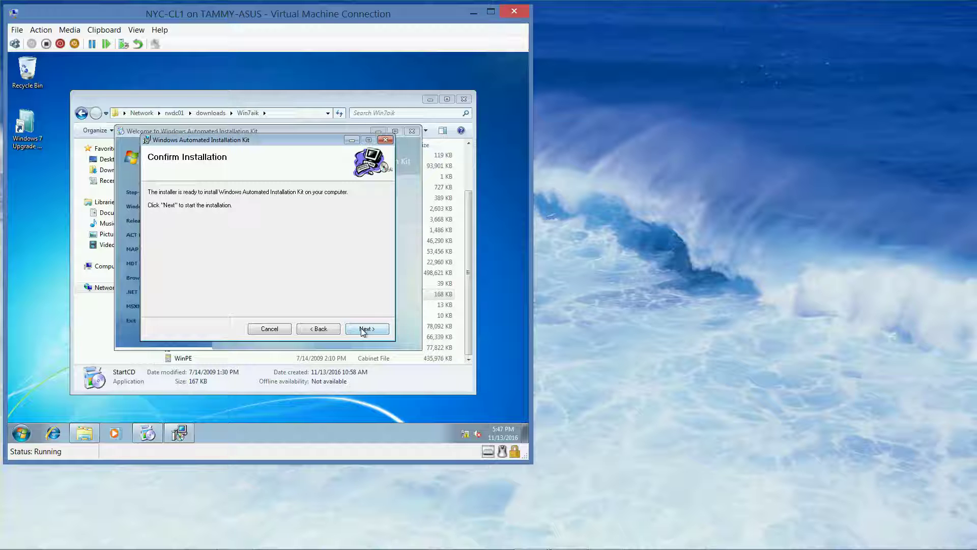
pyautogui.click(363, 330)
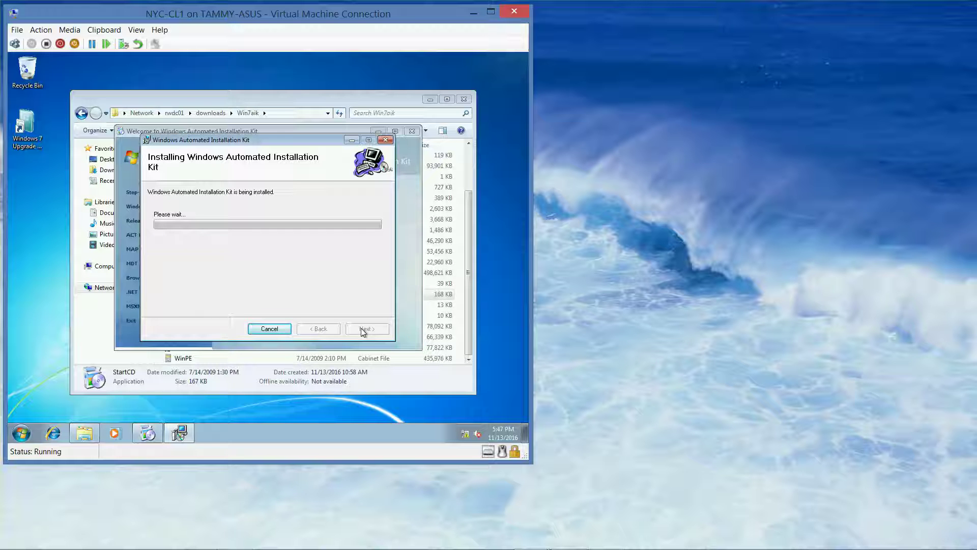
pyautogui.moveTo(494, 548)
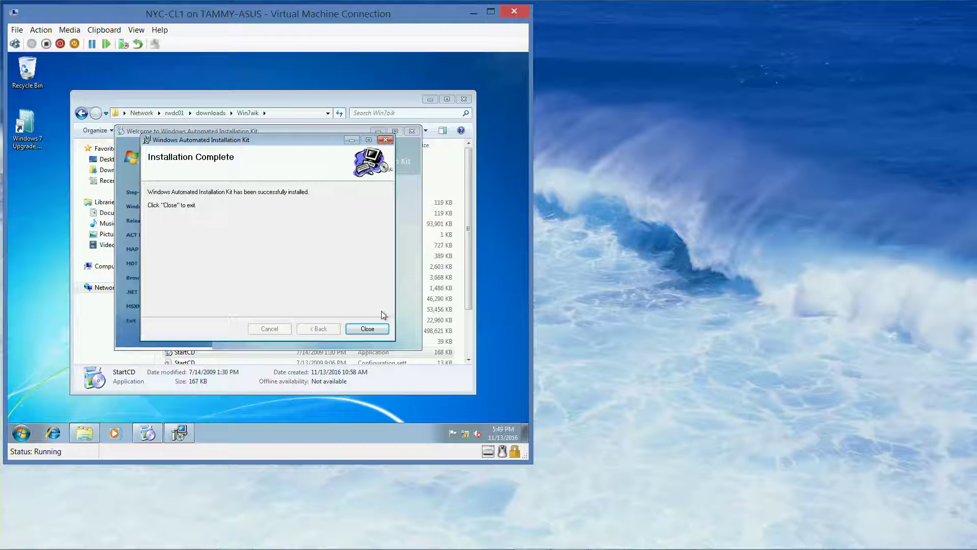
pyautogui.click(366, 328)
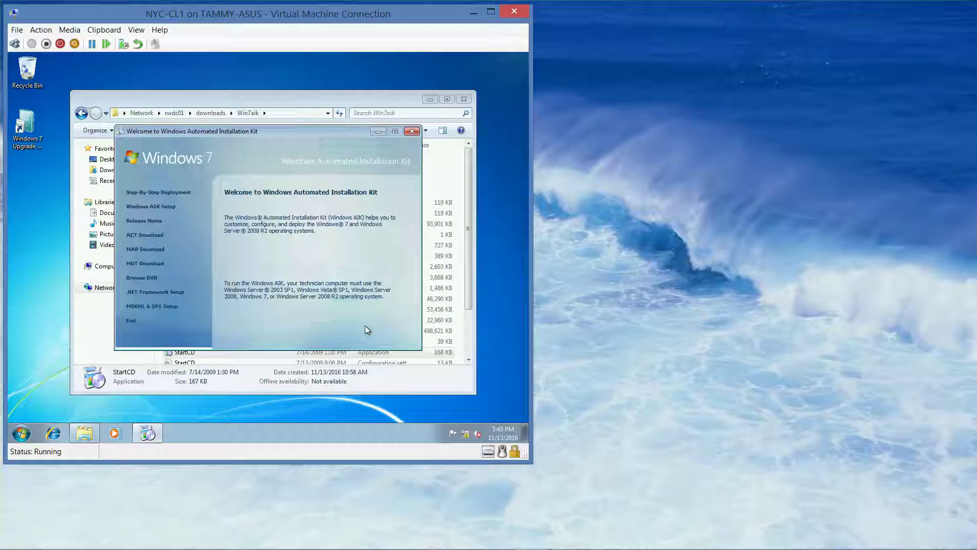
# Bring the VitalSource lab manual back in front of the virtual machine.
pyautogui.moveTo(354, 547)
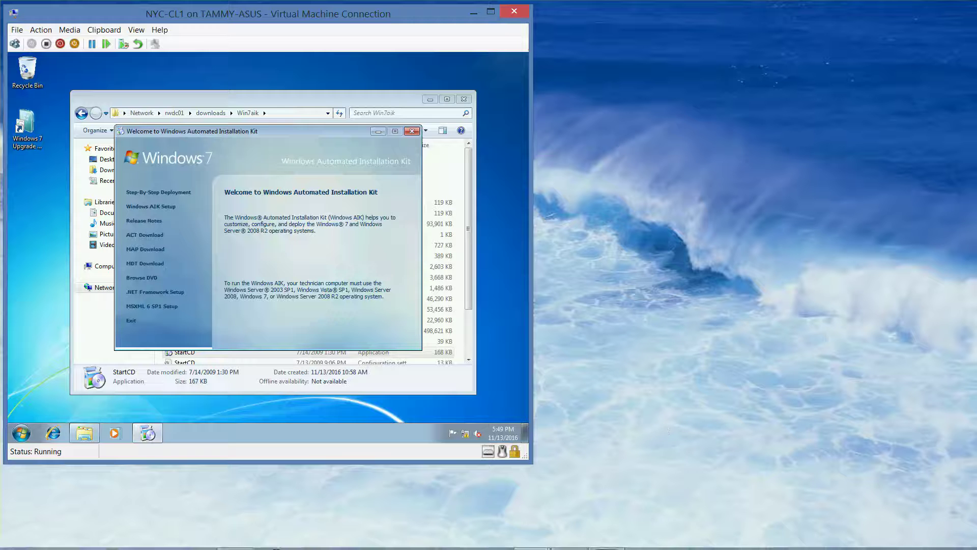
pyautogui.moveTo(631, 544)
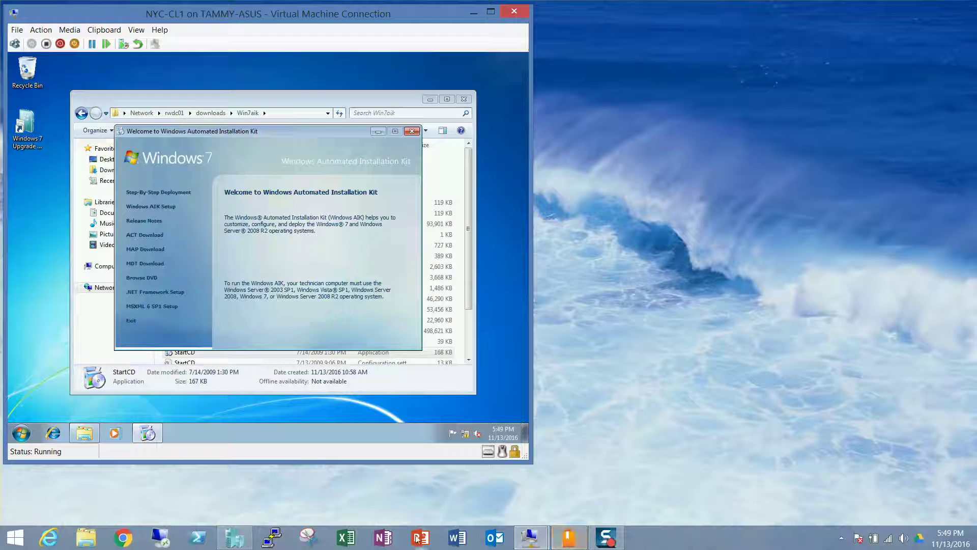
pyautogui.click(569, 538)
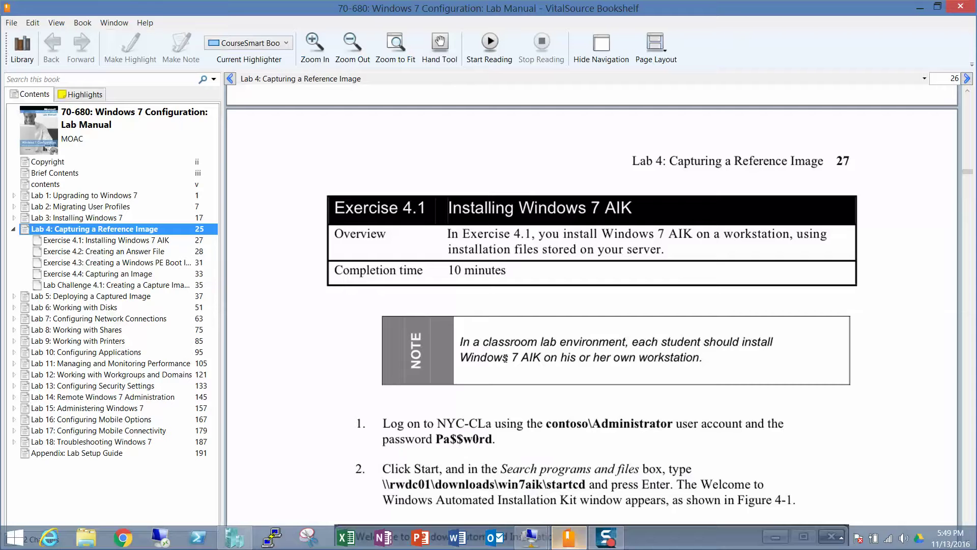
# Open Exercise 4.2 Creating an Answer File, scroll down the page, and minimize Bookshelf.
pyautogui.click(153, 252)
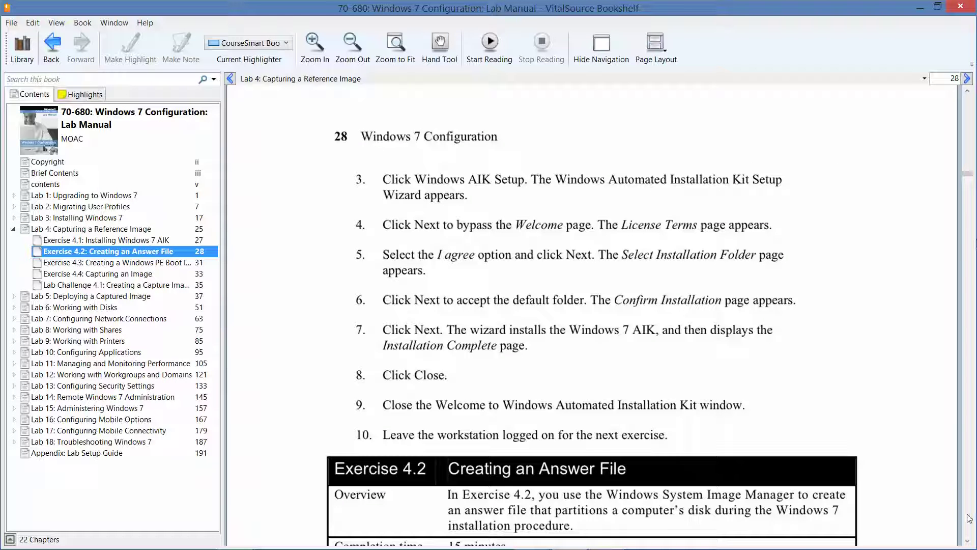
pyautogui.click(969, 540)
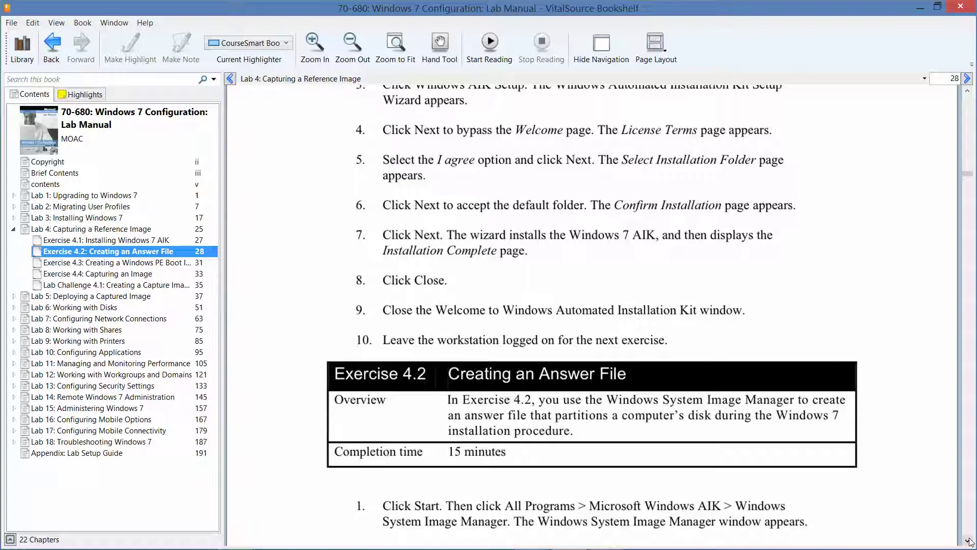
pyautogui.click(921, 6)
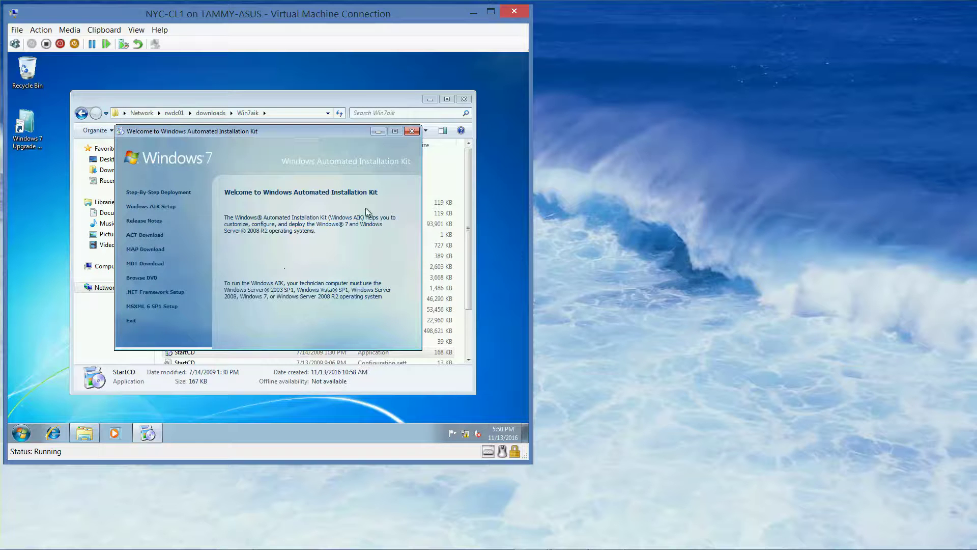
# Close the AIK welcome and Win7aik windows, then start Windows System Image Manager from Microsoft Windows AIK.
pyautogui.click(412, 132)
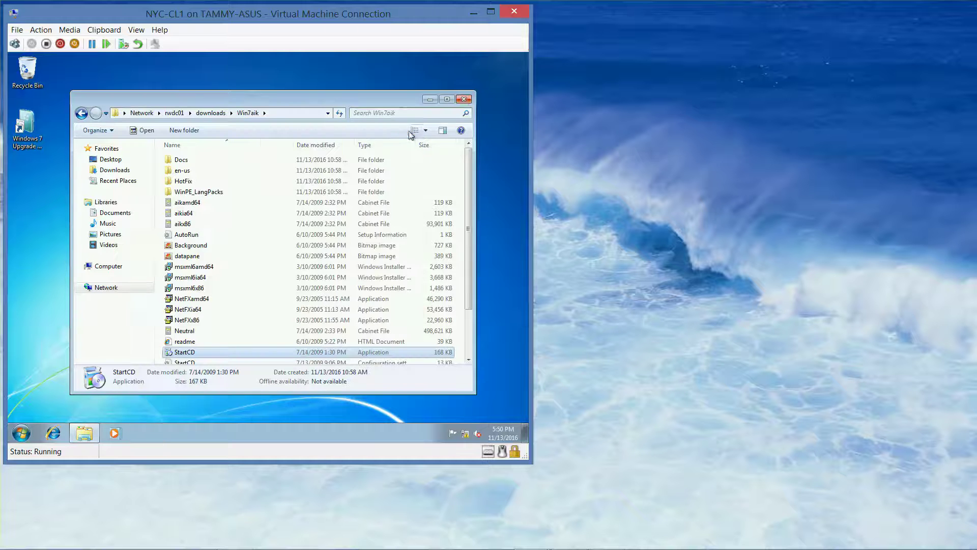
pyautogui.click(463, 99)
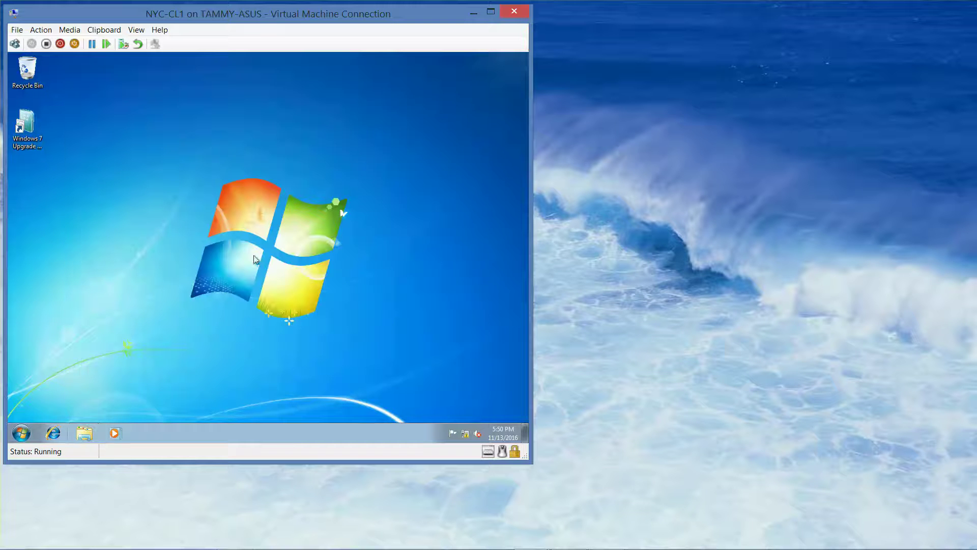
pyautogui.click(22, 433)
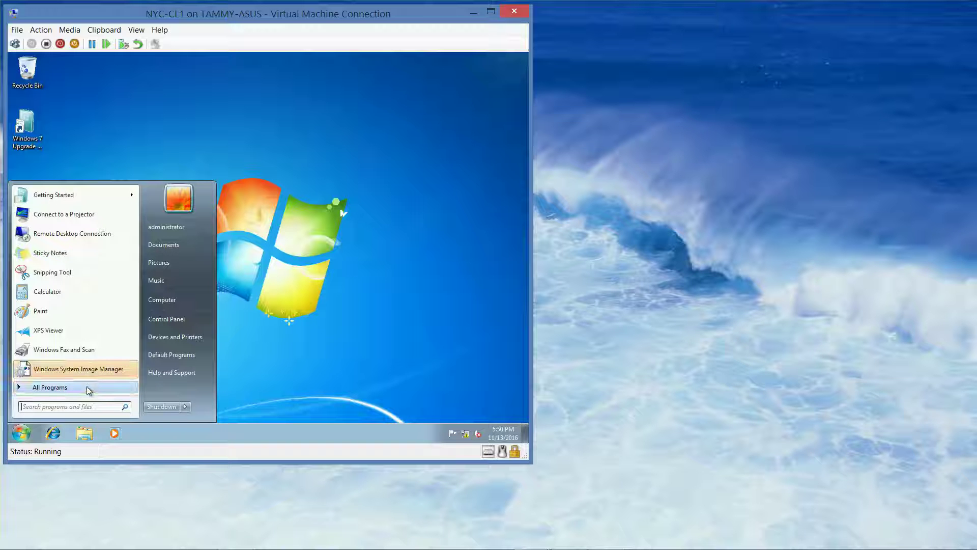
pyautogui.click(87, 388)
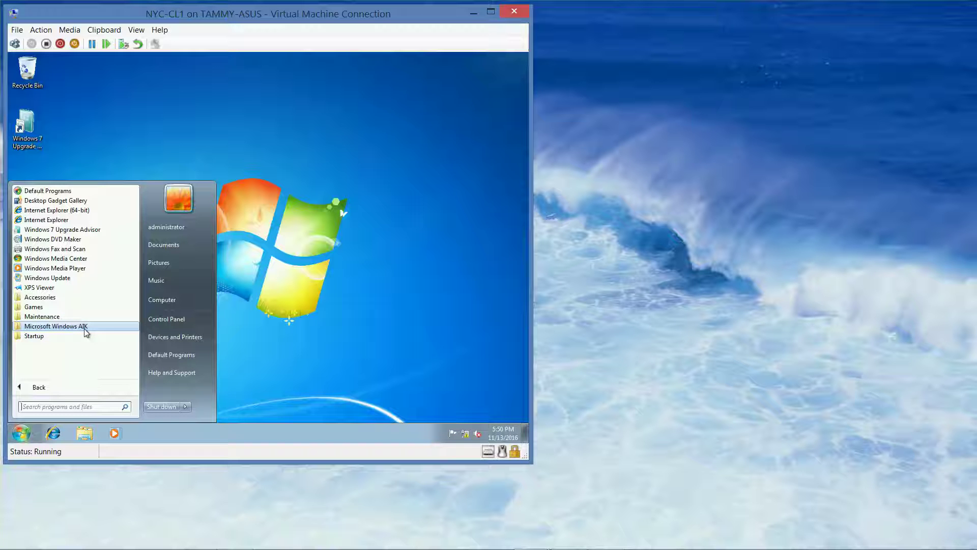
pyautogui.click(86, 328)
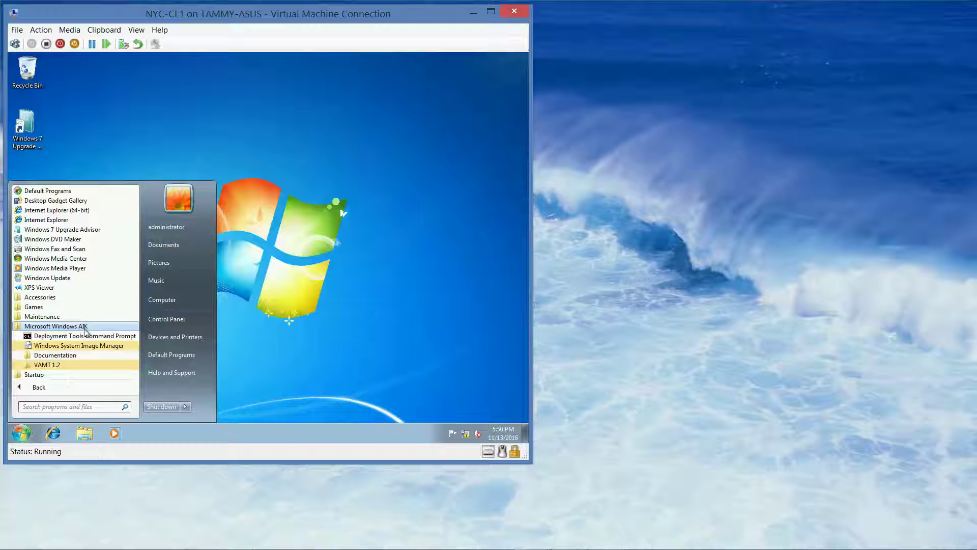
pyautogui.click(88, 346)
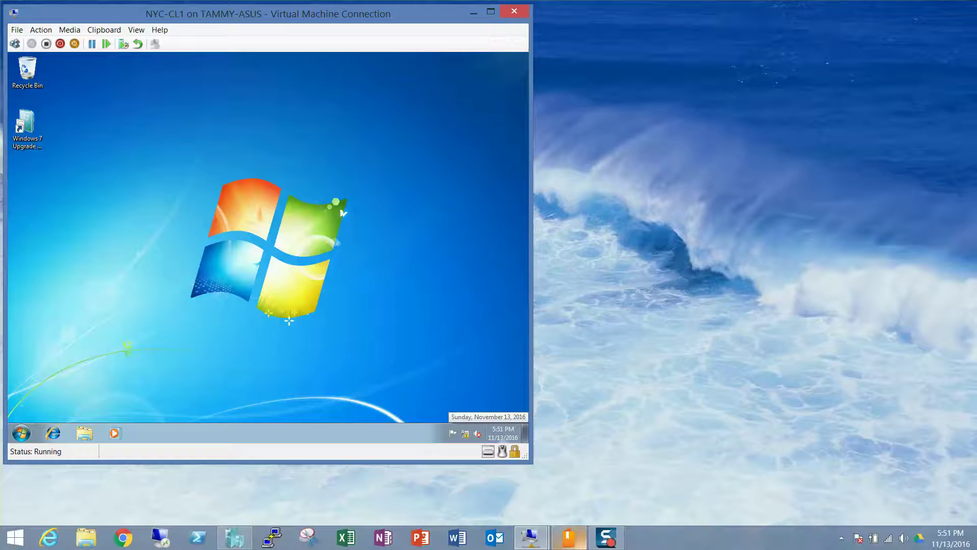
pyautogui.click(608, 538)
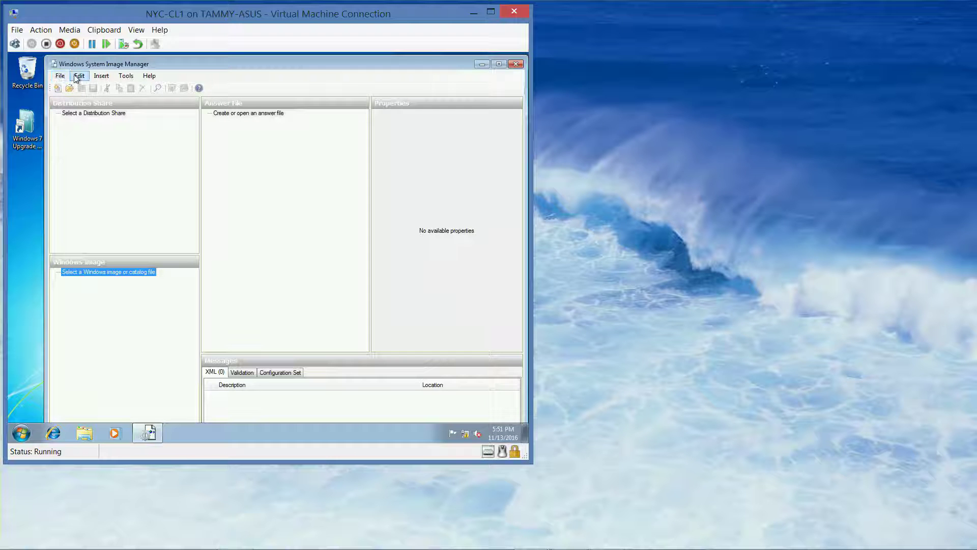
# Create the c:\share distribution share with Tools > Create Distribution Share.
pyautogui.click(124, 76)
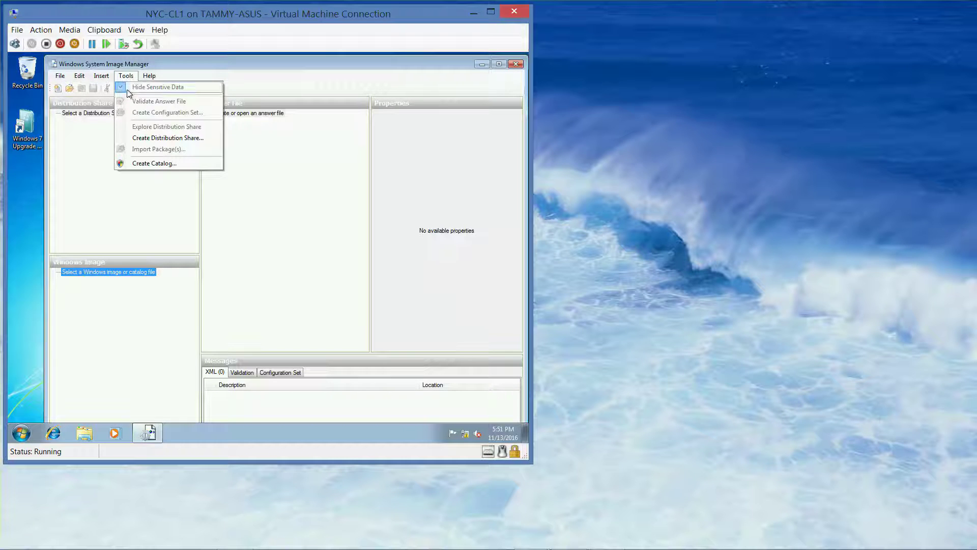
pyautogui.click(142, 137)
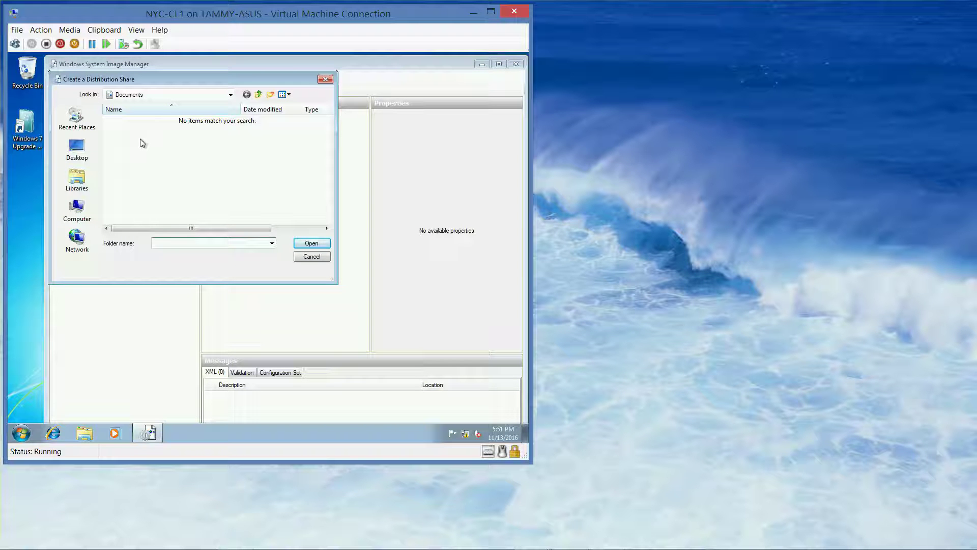
pyautogui.write('c:\\share')
pyautogui.click(313, 243)
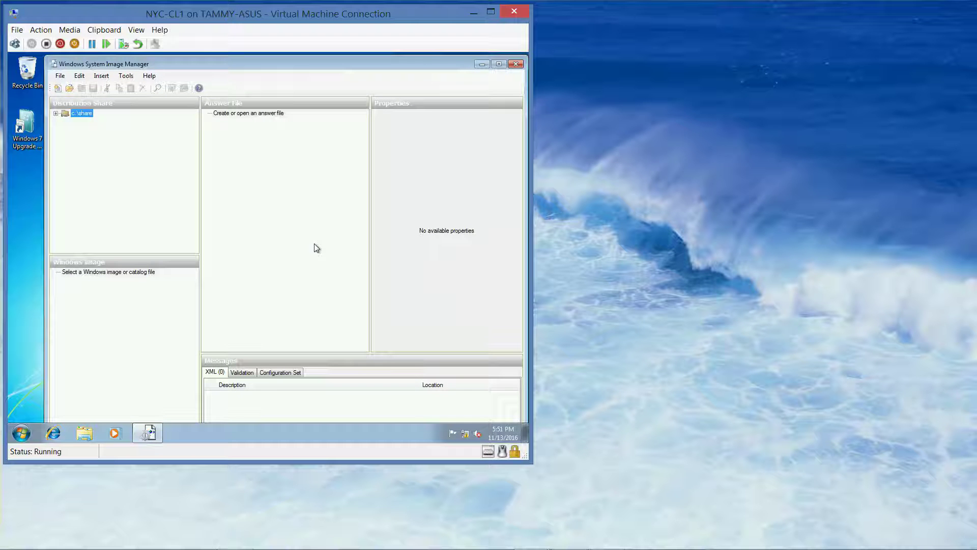
# Select install.wim from RWDC01\downloads\Win7ent\sources as the Windows image.
pyautogui.click(63, 78)
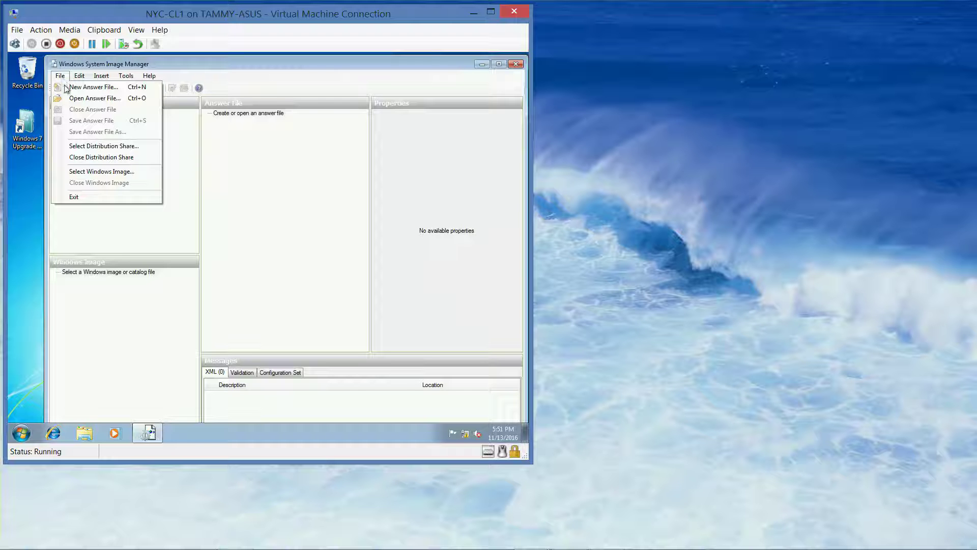
pyautogui.click(95, 173)
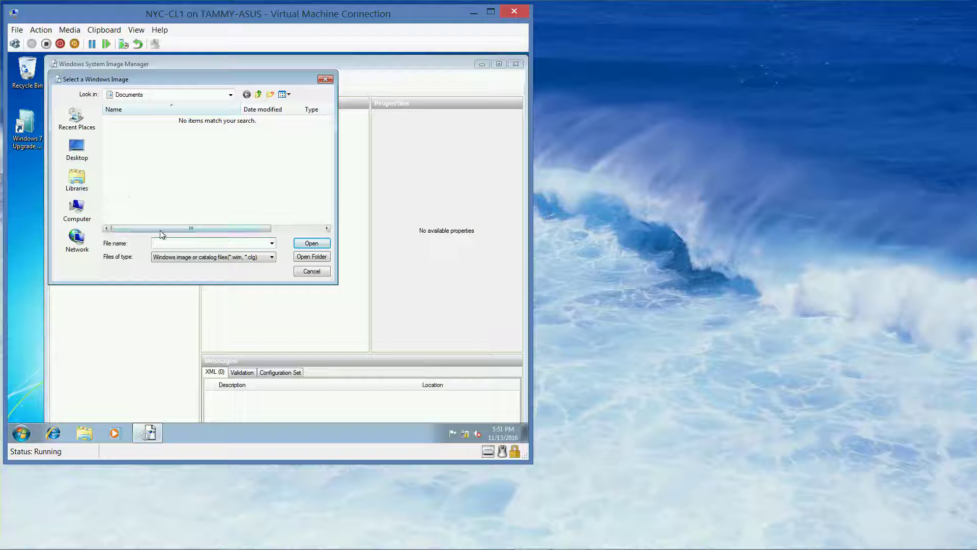
pyautogui.click(76, 240)
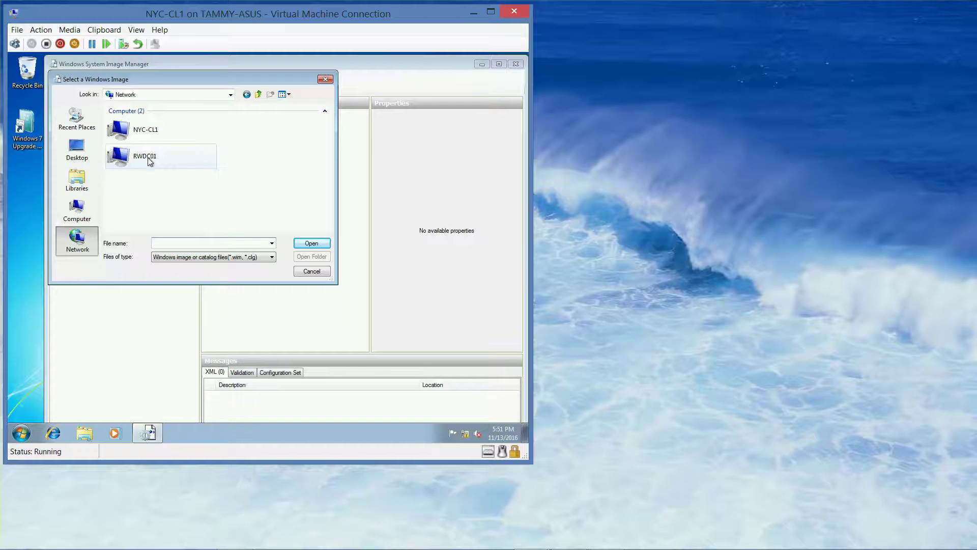
pyautogui.doubleClick(148, 157)
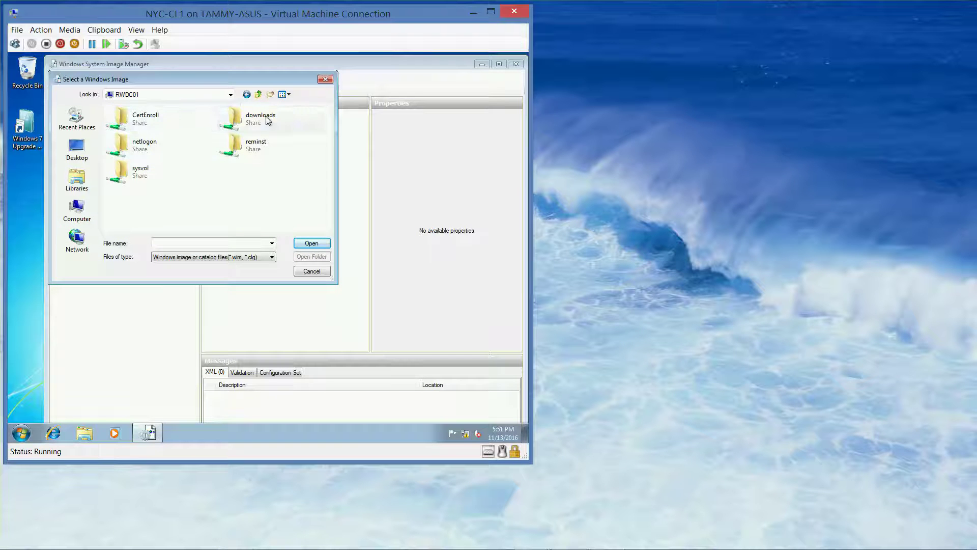
pyautogui.doubleClick(230, 115)
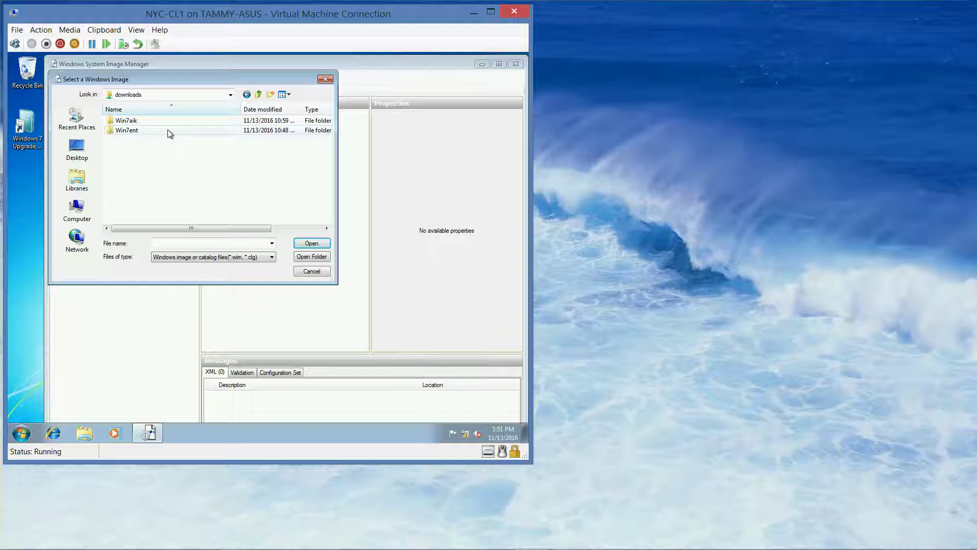
pyautogui.doubleClick(145, 131)
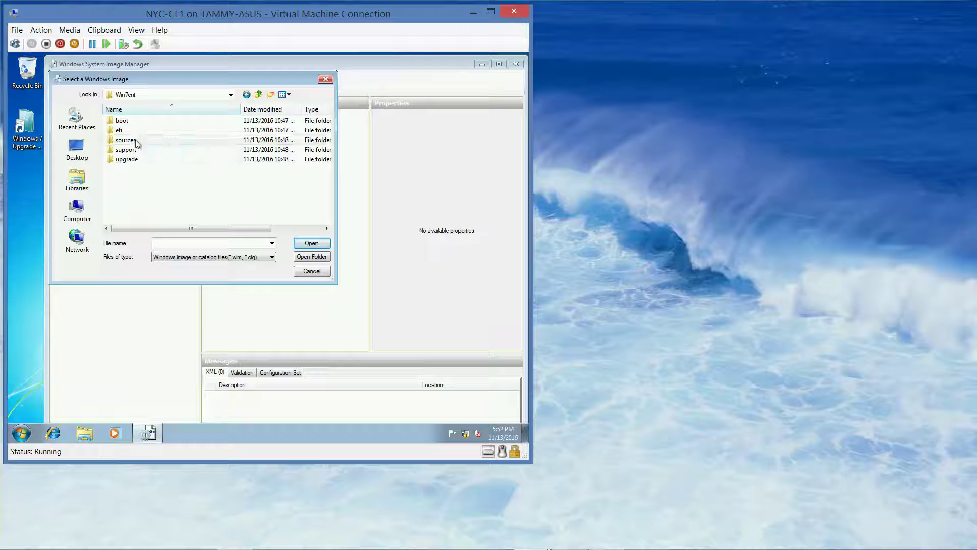
pyautogui.doubleClick(136, 140)
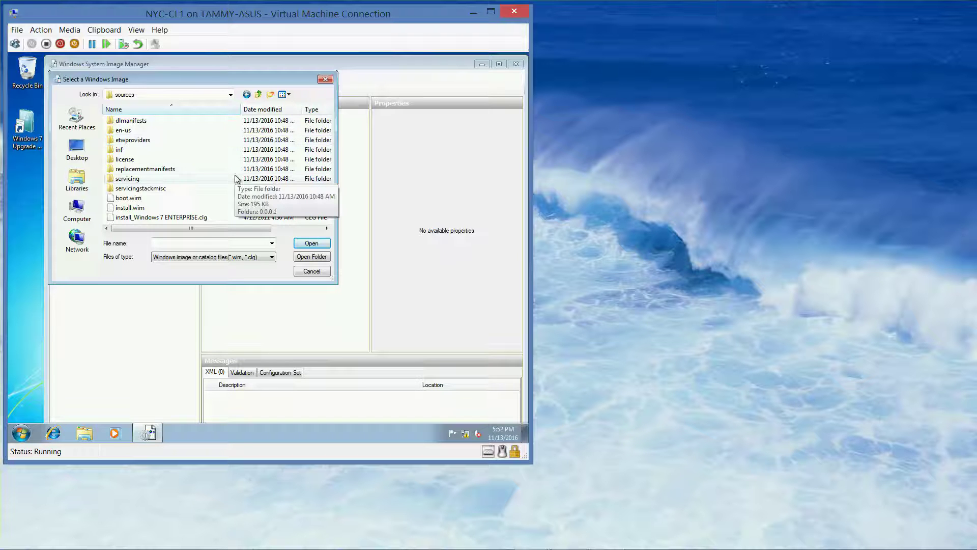
pyautogui.click(151, 207)
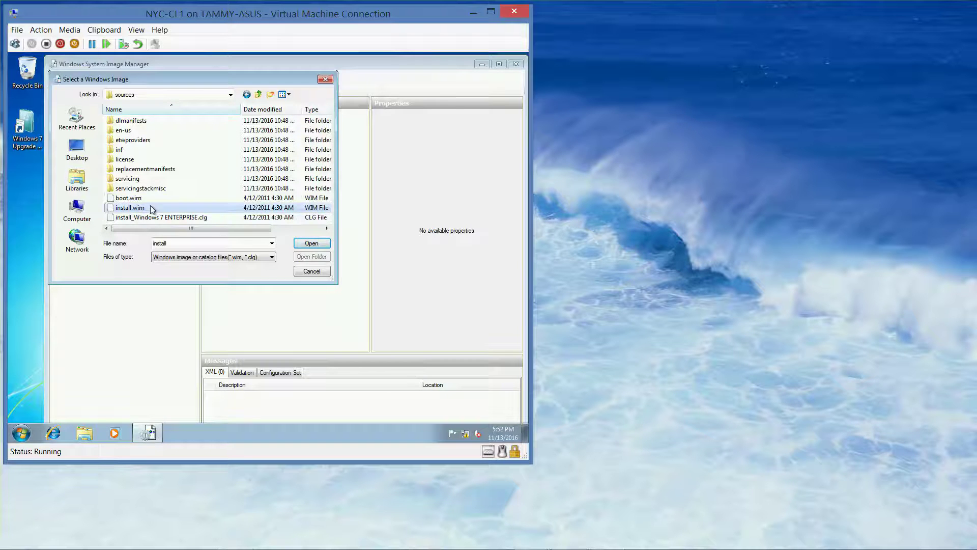
pyautogui.click(311, 244)
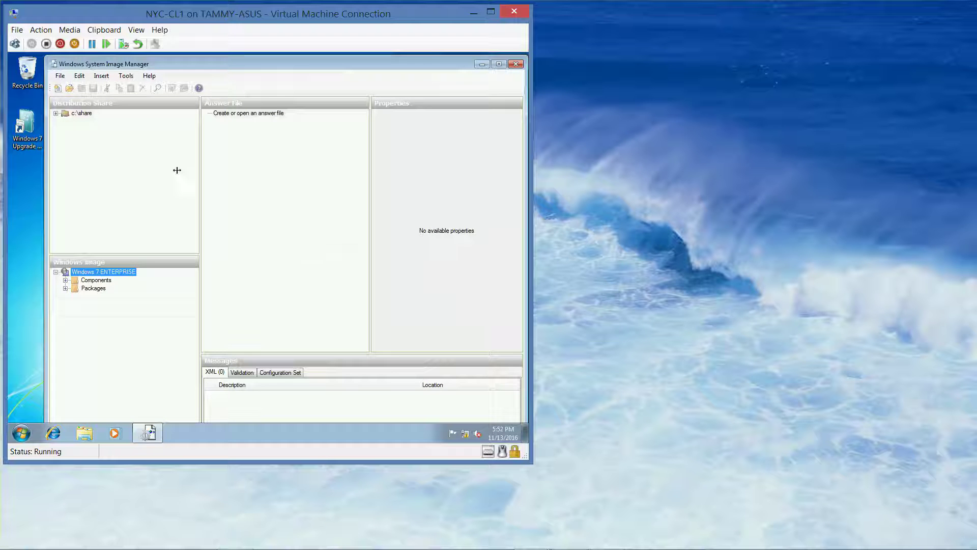
# Create a new Untitled answer file and expand the Components node of the Windows image.
pyautogui.click(61, 76)
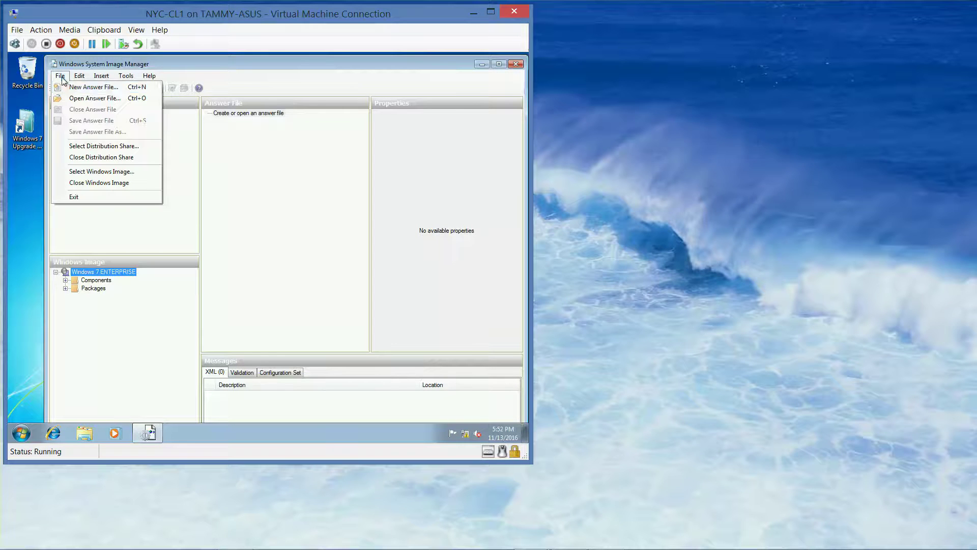
pyautogui.click(91, 92)
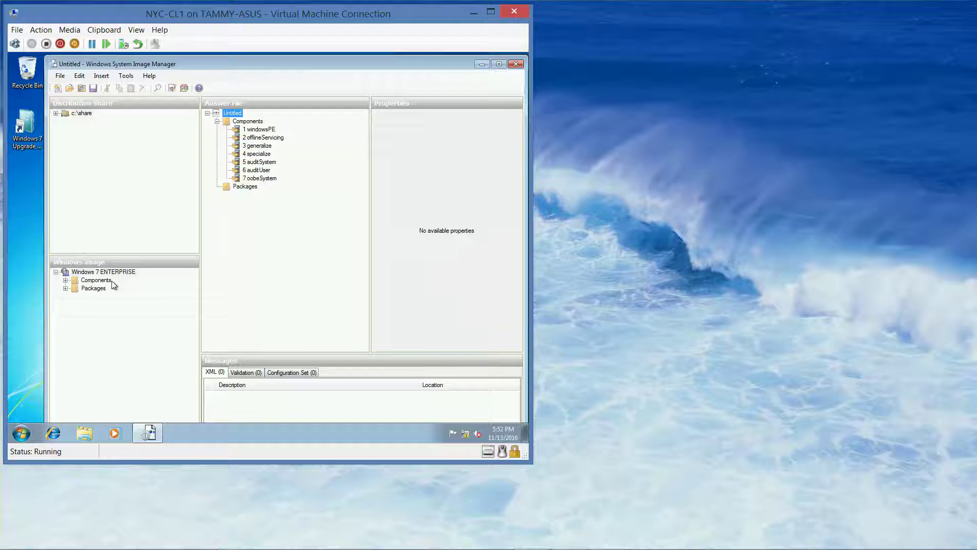
pyautogui.click(65, 280)
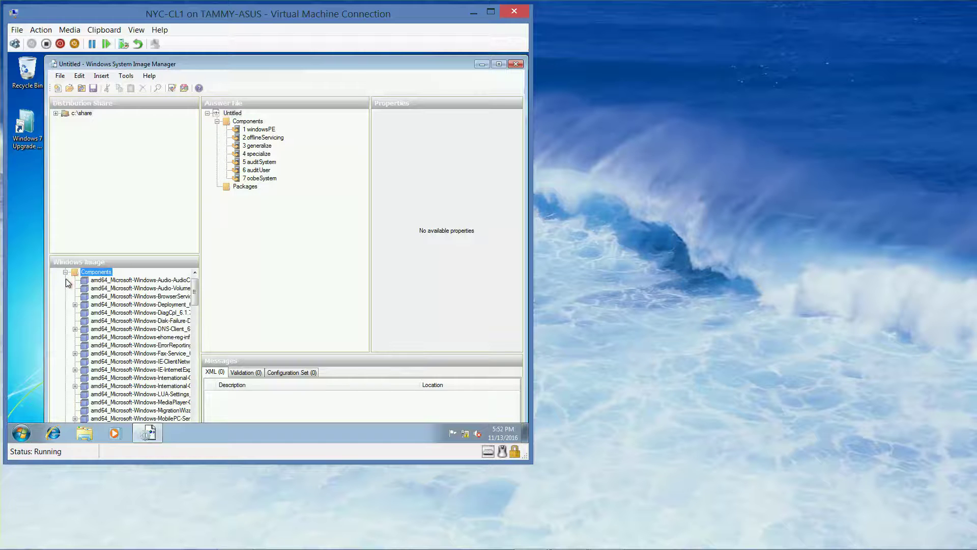
# Widen the Windows Image pane and select the Setup component to view its properties.
pyautogui.click(200, 318)
pyautogui.moveTo(200, 318); pyautogui.dragTo(272, 327)
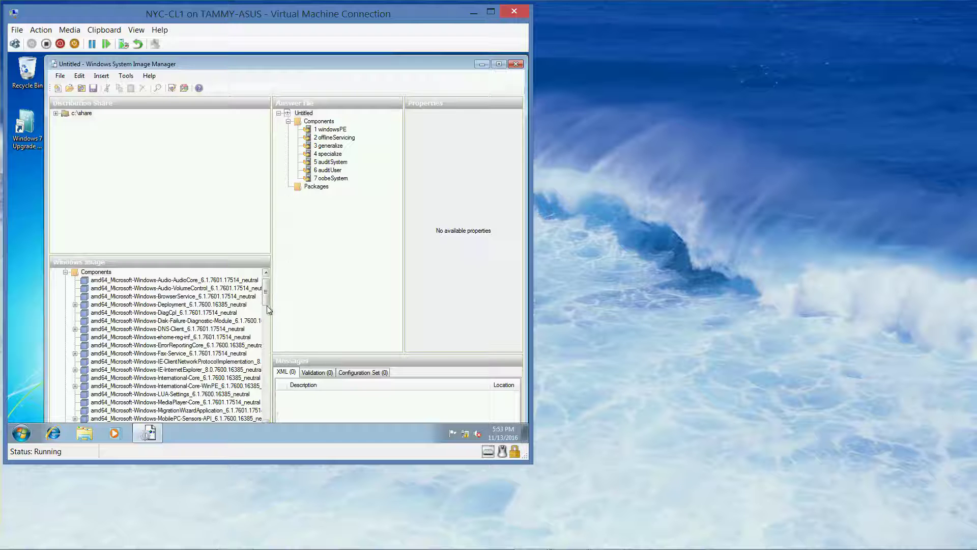
pyautogui.scroll(-1, 267, 308)
pyautogui.moveTo(267, 308); pyautogui.dragTo(267, 338)
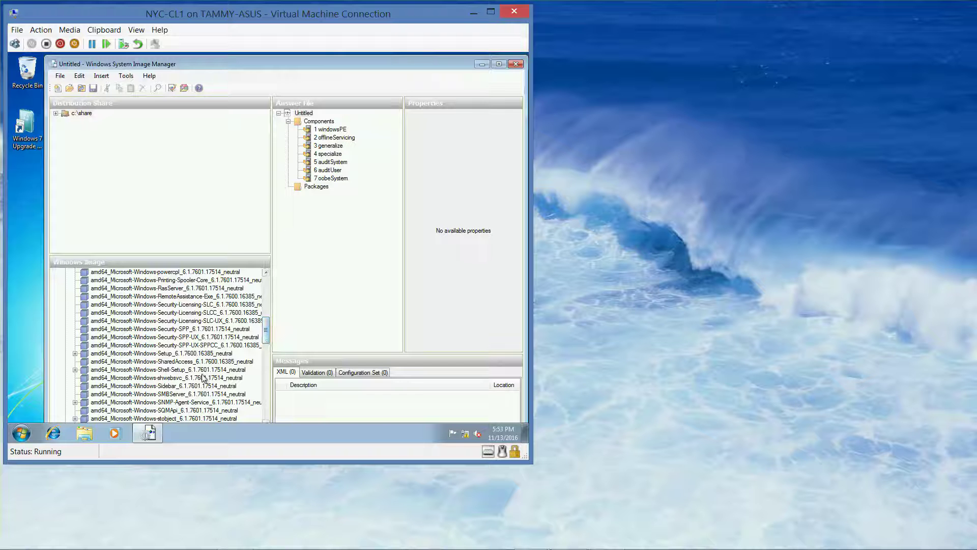
pyautogui.click(184, 355)
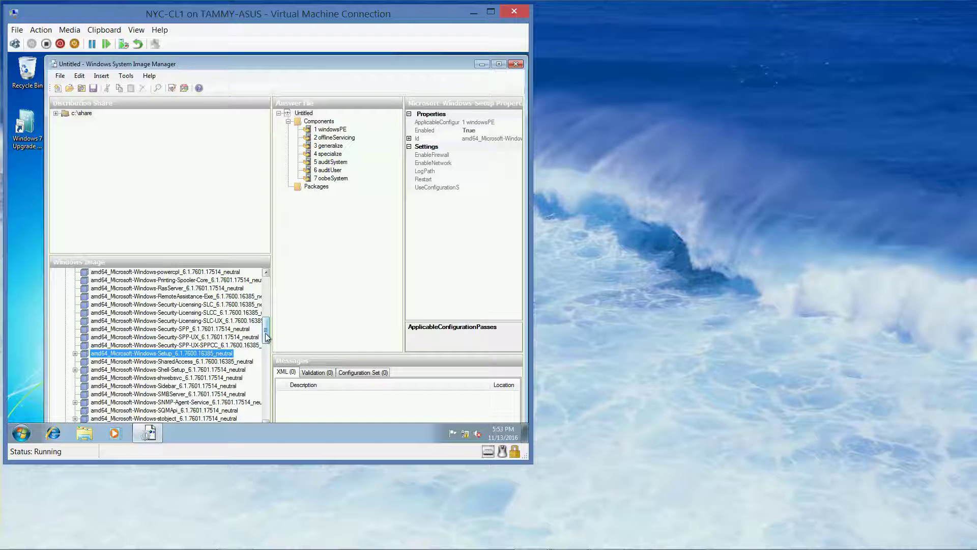
# Expand and re-collapse Setup's settings, then collapse Components back to Components and Packages.
pyautogui.moveTo(266, 338)
pyautogui.mouseDown()
pyautogui.moveTo(268, 355)
pyautogui.moveTo(268, 345)
pyautogui.mouseUp()
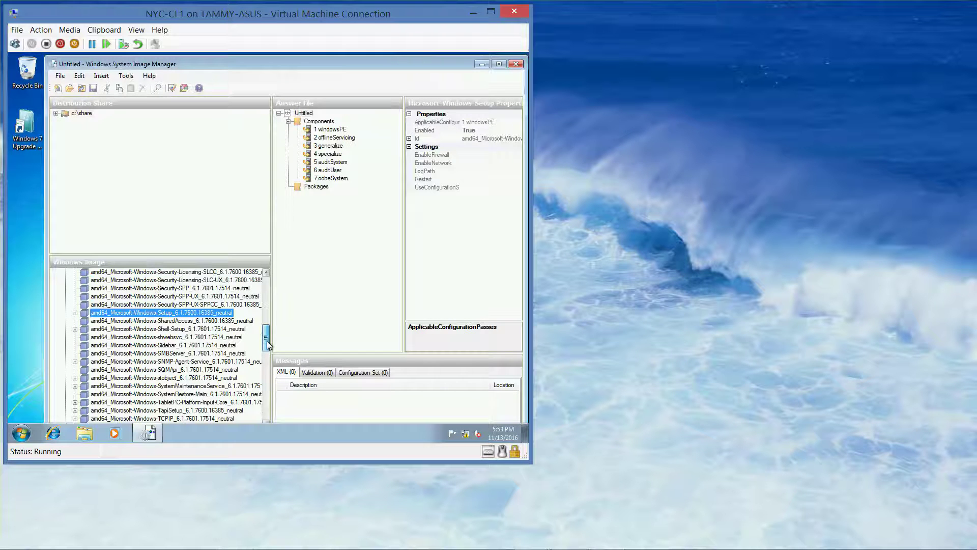
pyautogui.click(76, 313)
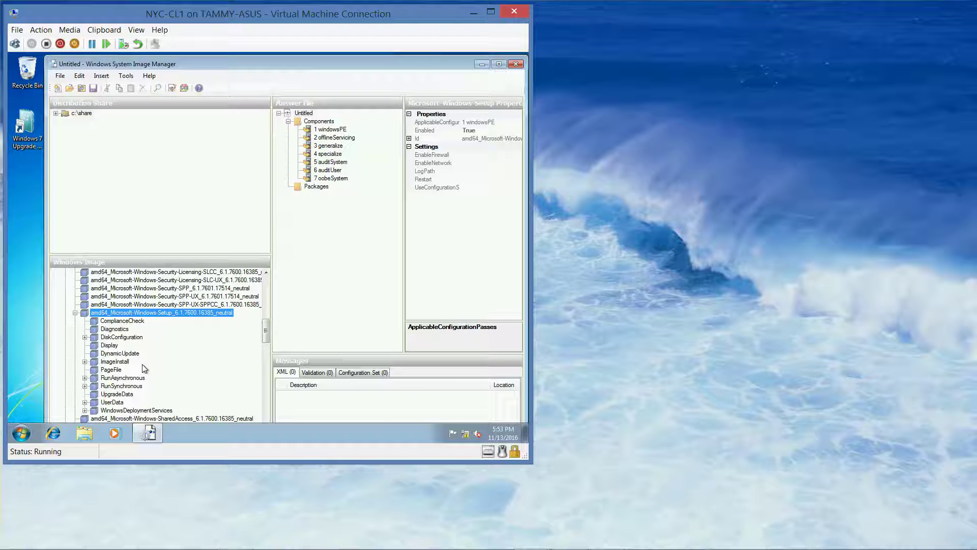
pyautogui.click(75, 312)
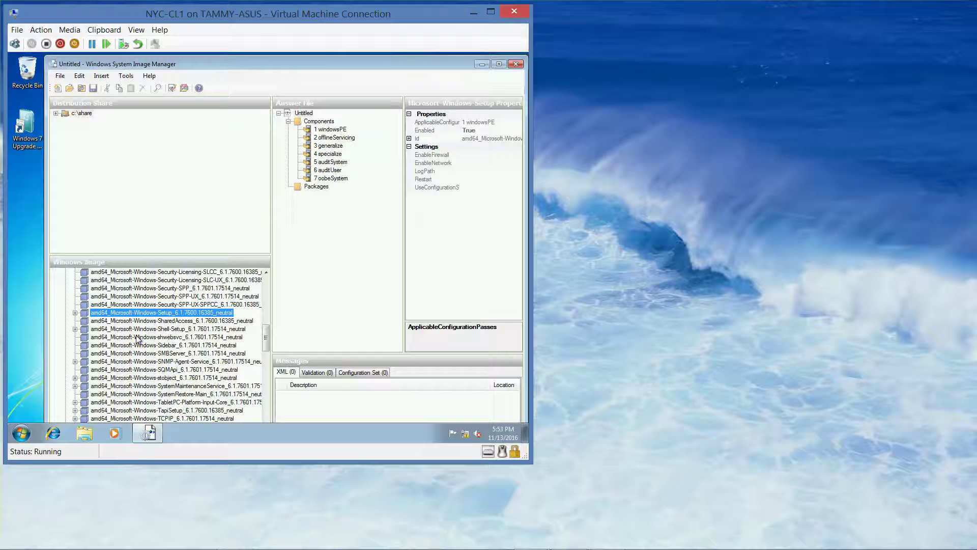
pyautogui.moveTo(266, 336); pyautogui.dragTo(267, 260)
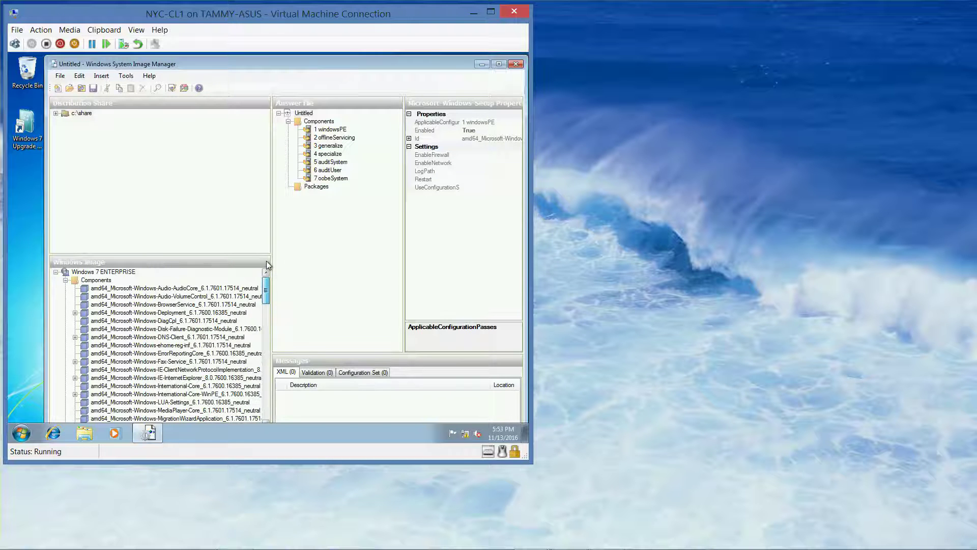
pyautogui.click(66, 281)
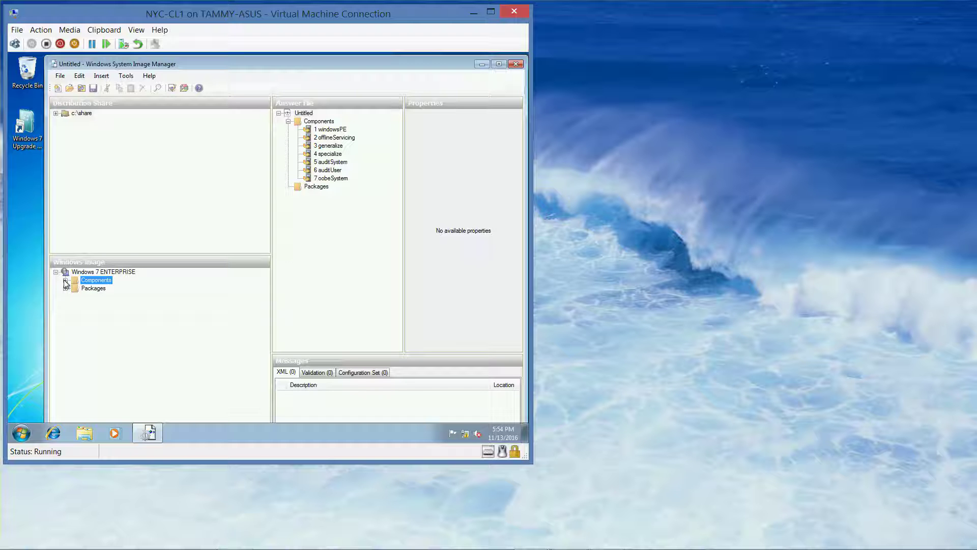
# Expand the image's Components, scroll down and select amd64_Microsoft-Windows-Setup.
pyautogui.click(65, 281)
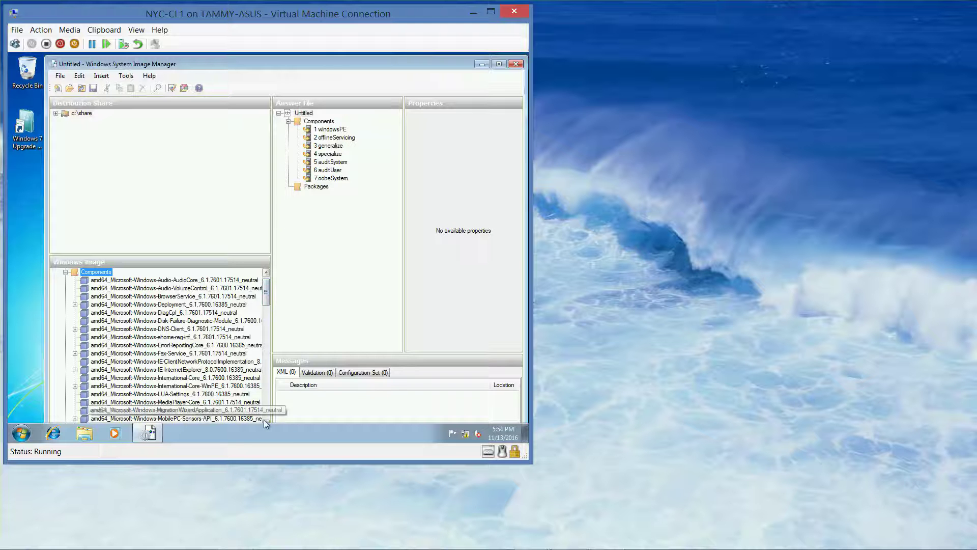
pyautogui.scroll(-20, 265, 418)
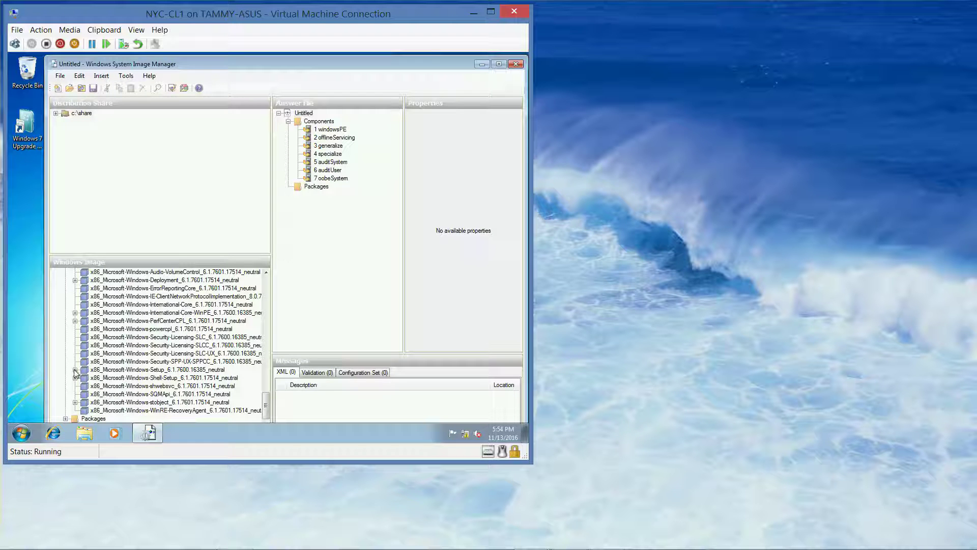
pyautogui.click(267, 273)
pyautogui.click(266, 272)
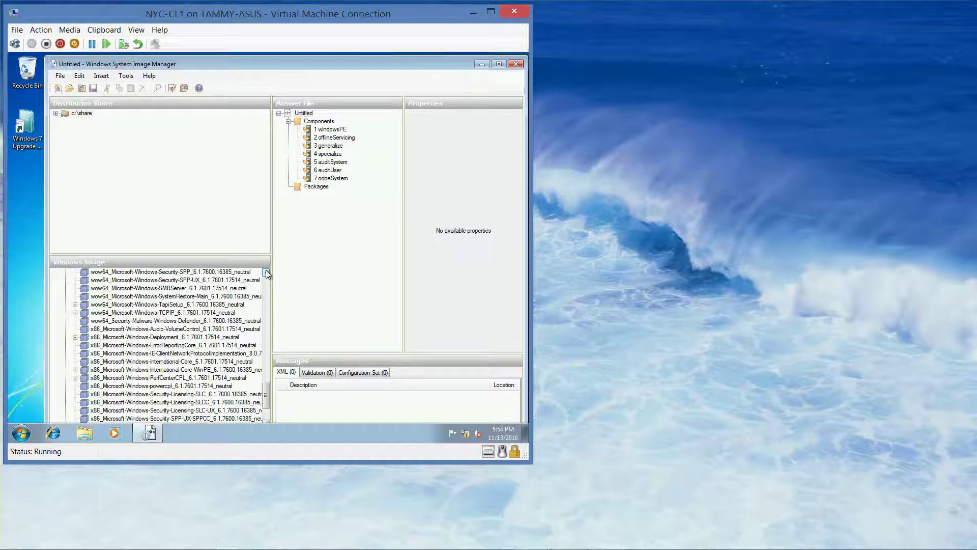
pyautogui.click(266, 273)
pyautogui.click(266, 273)
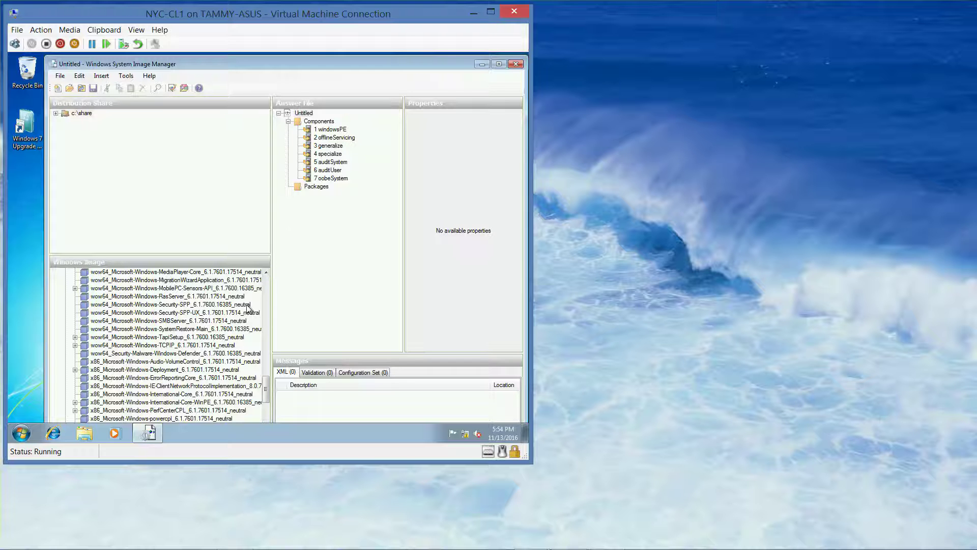
pyautogui.moveTo(267, 272); pyautogui.dragTo(267, 271)
pyautogui.click(267, 272)
pyautogui.click(267, 271)
pyautogui.click(267, 272)
pyautogui.click(267, 272)
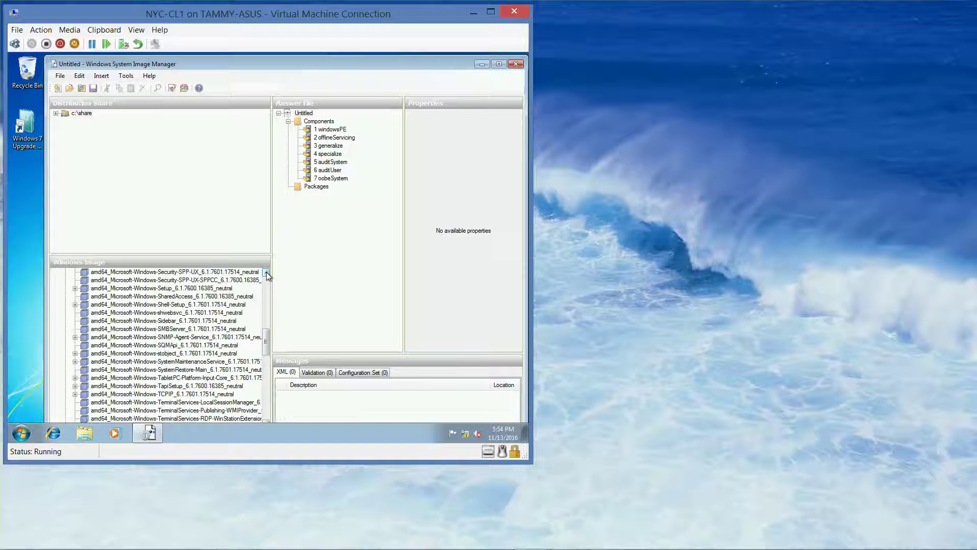
pyautogui.click(267, 272)
pyautogui.click(266, 272)
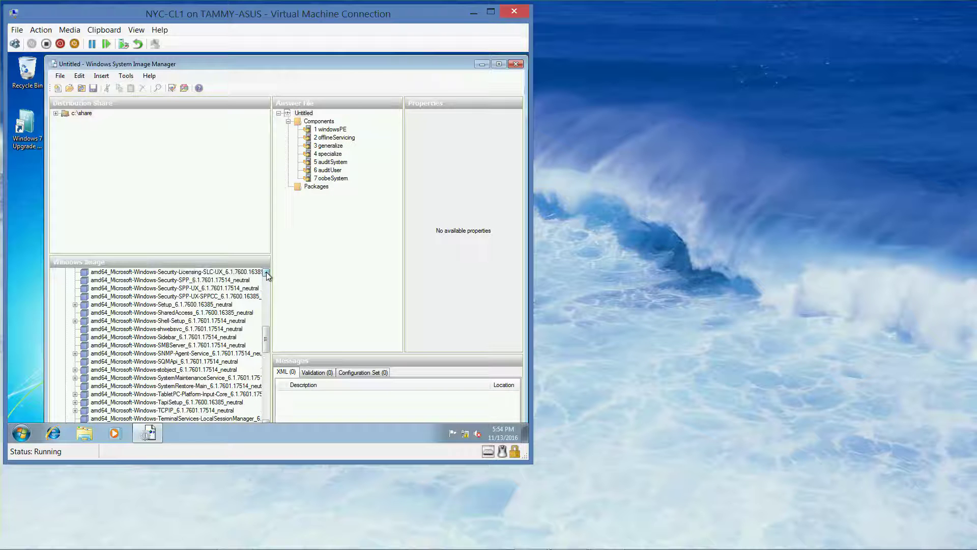
pyautogui.click(187, 305)
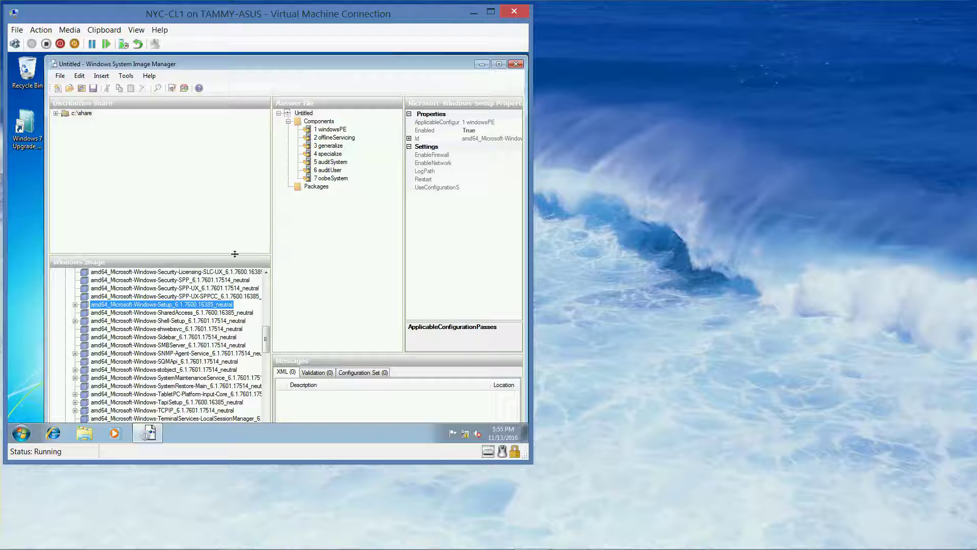
# Enlarge the component list and expand Setup's DiskConfiguration > Disk > CreatePartitions to show CreatePartition.
pyautogui.moveTo(235, 254); pyautogui.dragTo(239, 174)
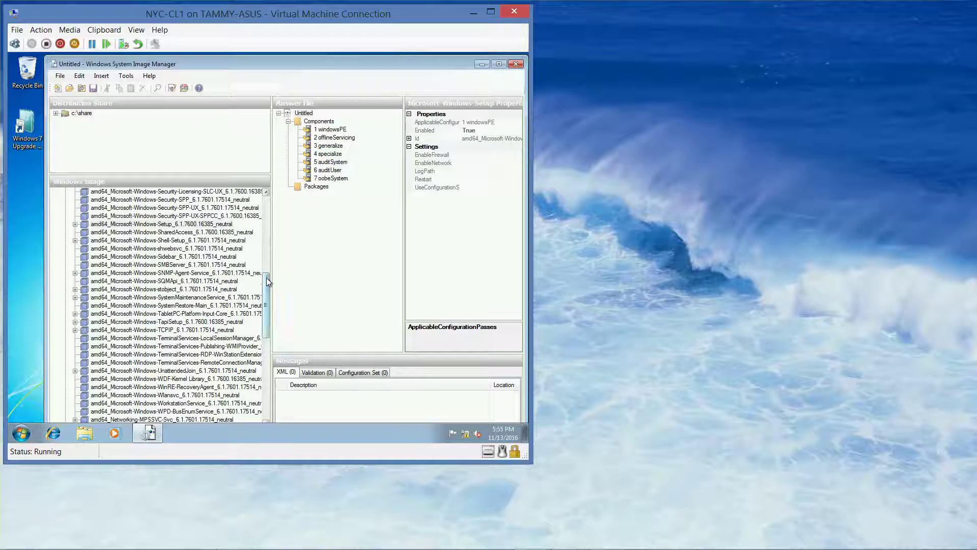
pyautogui.moveTo(266, 279); pyautogui.dragTo(277, 235)
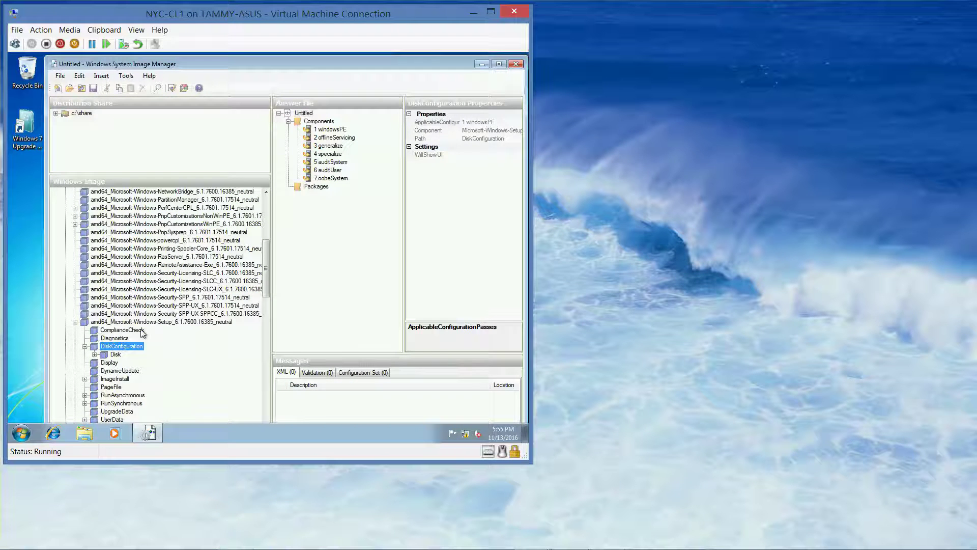
pyautogui.click(95, 354)
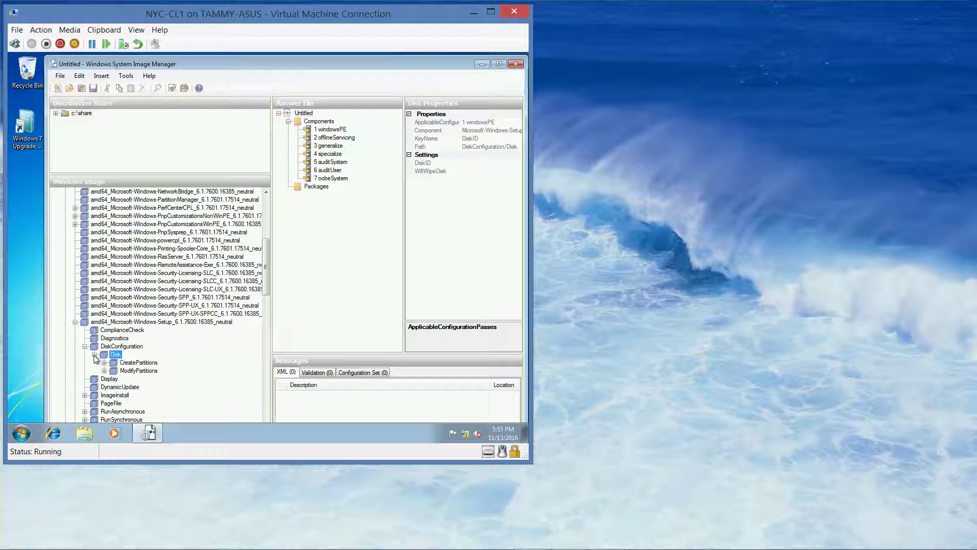
pyautogui.click(104, 363)
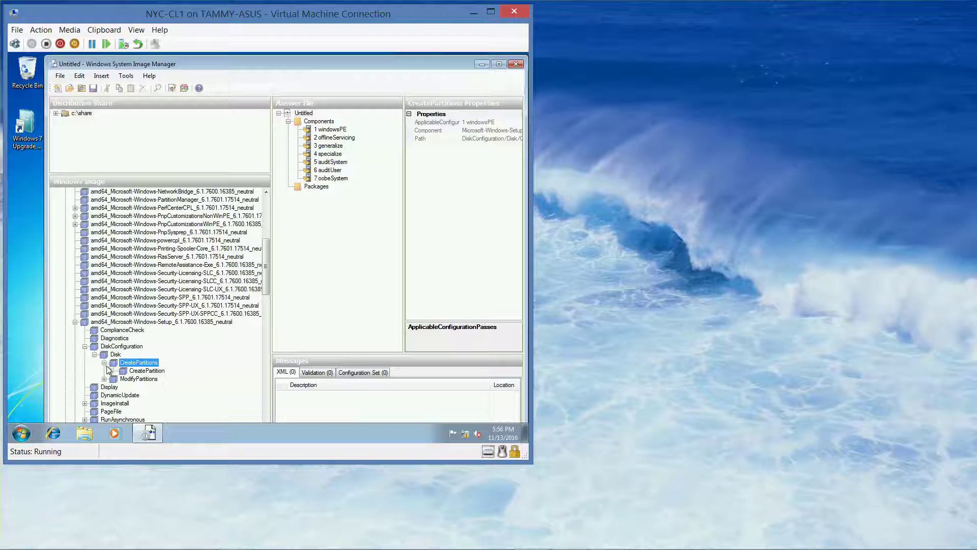
# Add Setup's DiskConfiguration > Disk > CreatePartitions > CreatePartition to Pass 1 windowsPE.
pyautogui.rightClick(146, 375)
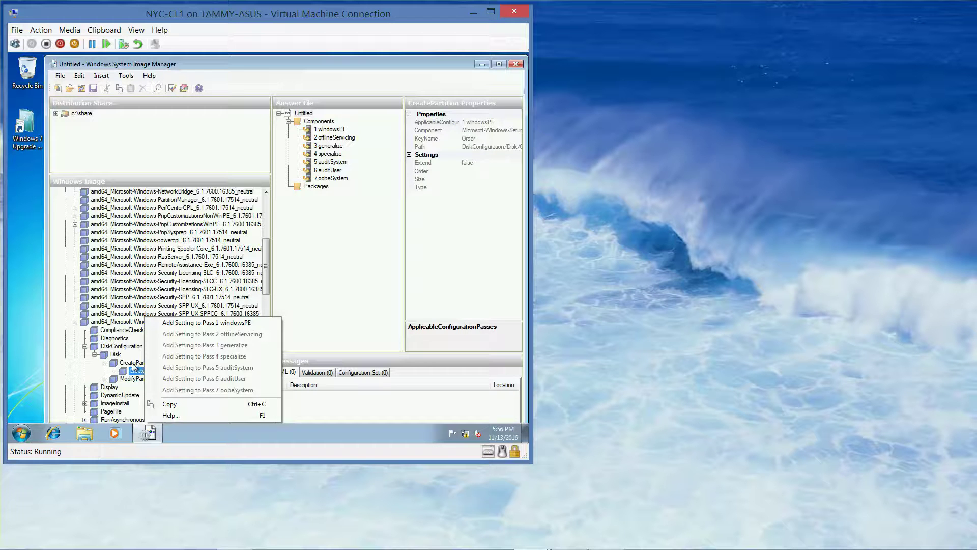
pyautogui.click(132, 363)
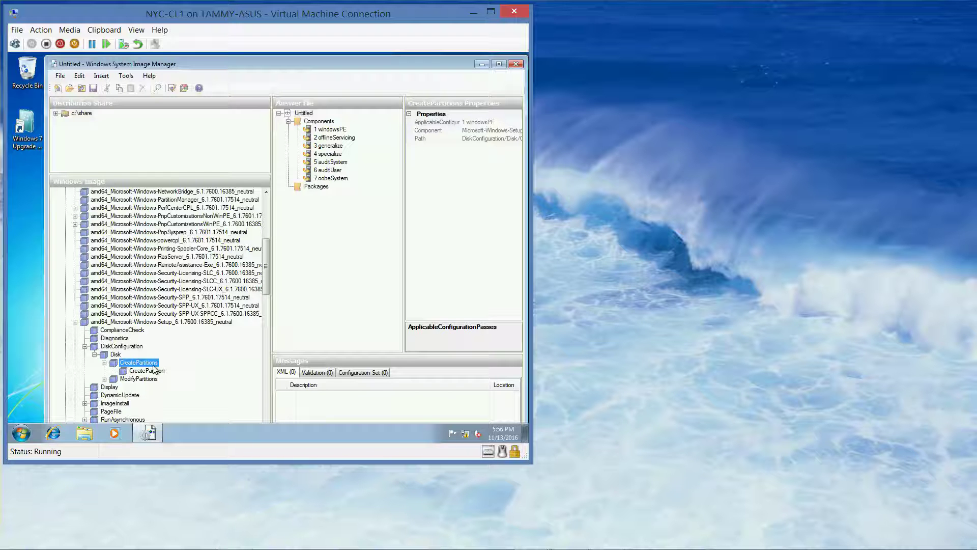
pyautogui.click(154, 370)
pyautogui.rightClick(155, 370)
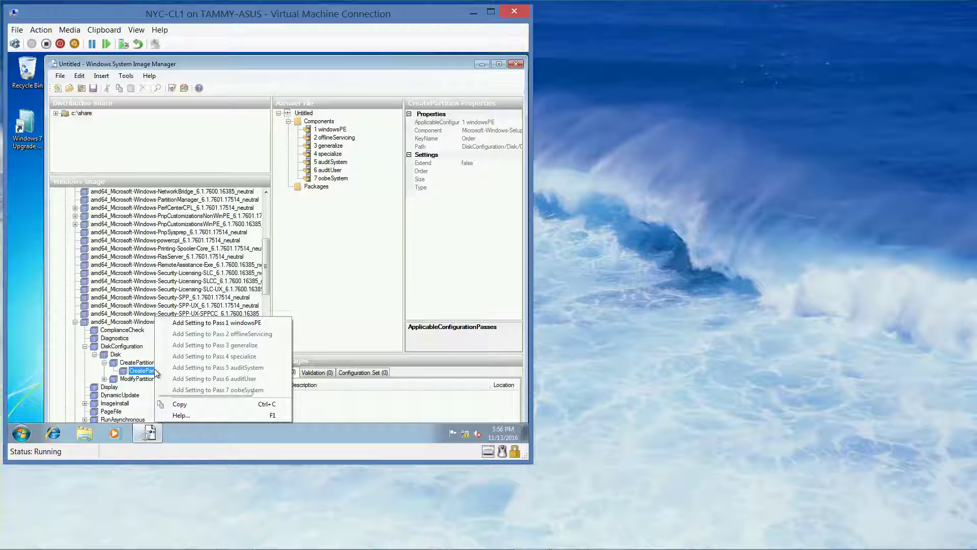
pyautogui.click(224, 324)
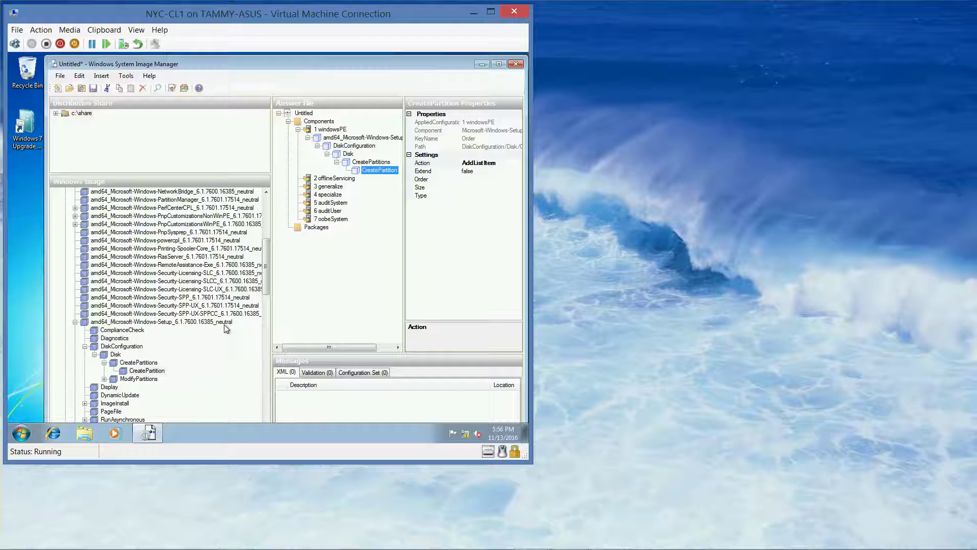
pyautogui.doubleClick(113, 381)
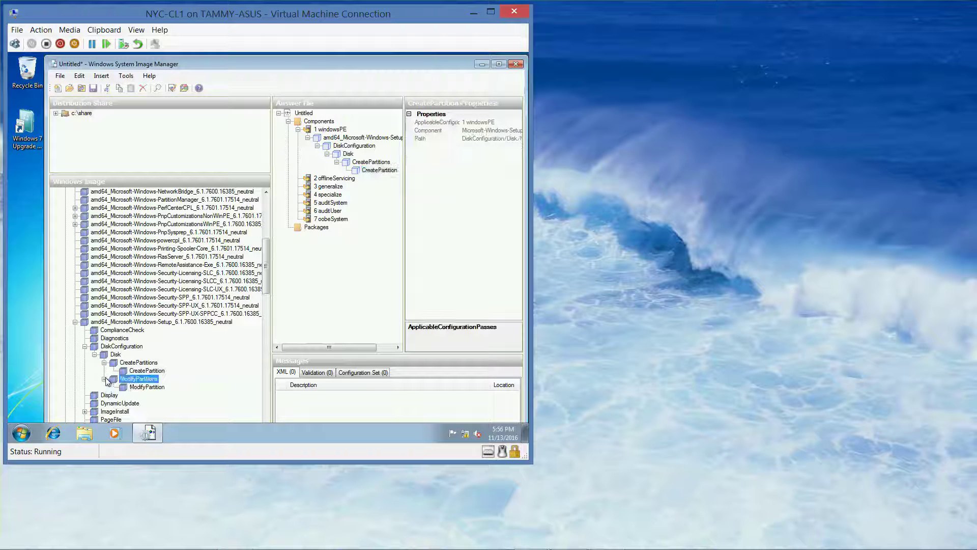
# Add ModifyPartition to Pass 1 windowsPE, widen the Answer File pane and select Disk.
pyautogui.click(146, 387)
pyautogui.rightClick(147, 388)
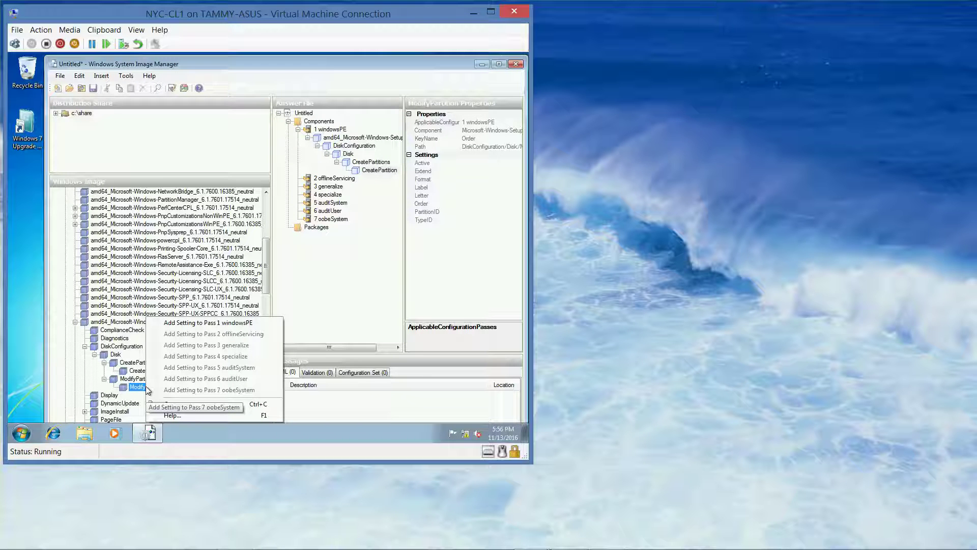
pyautogui.click(205, 323)
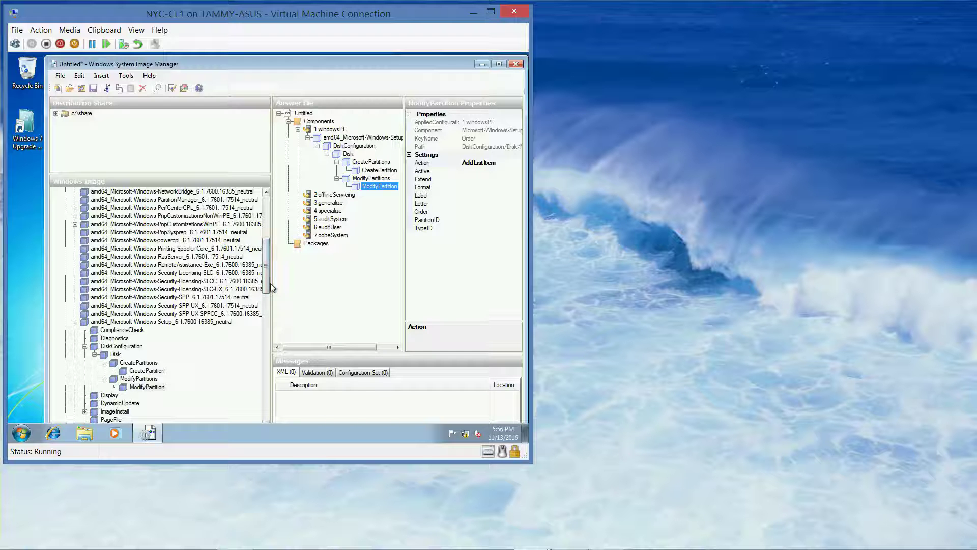
pyautogui.moveTo(270, 283); pyautogui.dragTo(216, 288)
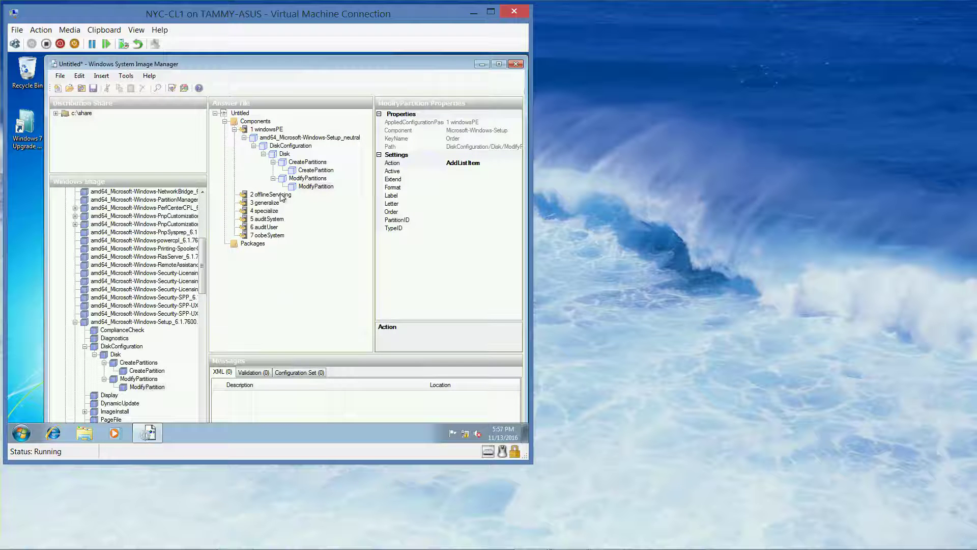
pyautogui.click(285, 154)
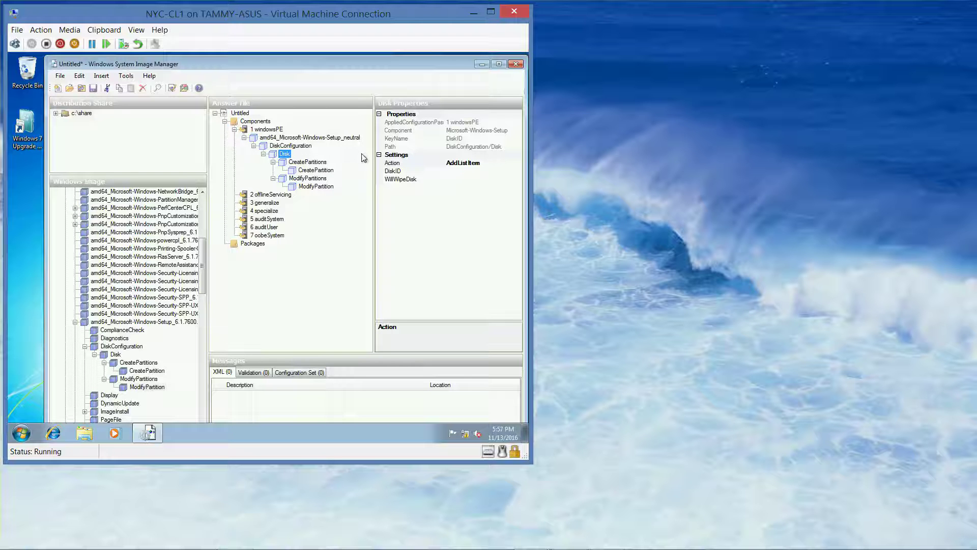
# Set the answer file's Disk to DiskID 0 with WillWipeDisk true.
pyautogui.click(406, 172)
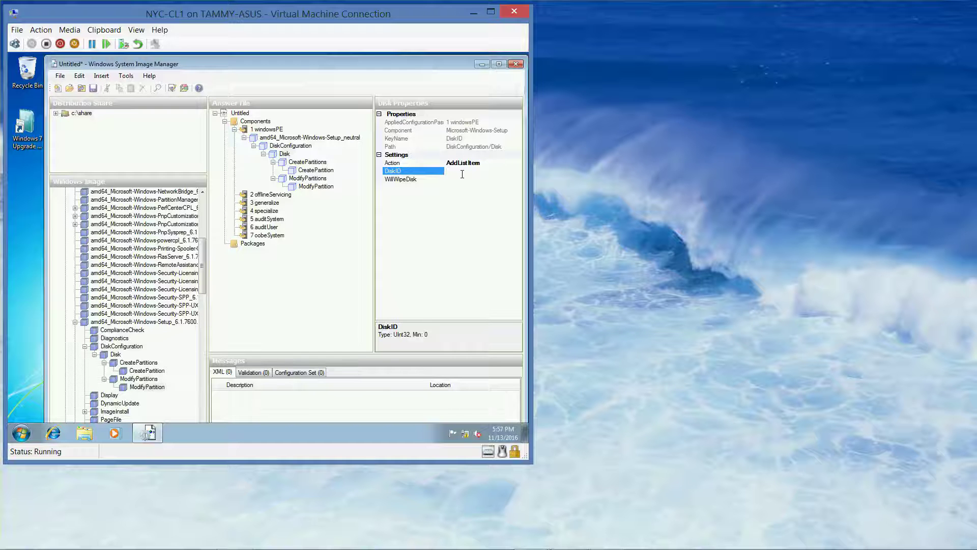
pyautogui.write('0')
pyautogui.click(454, 179)
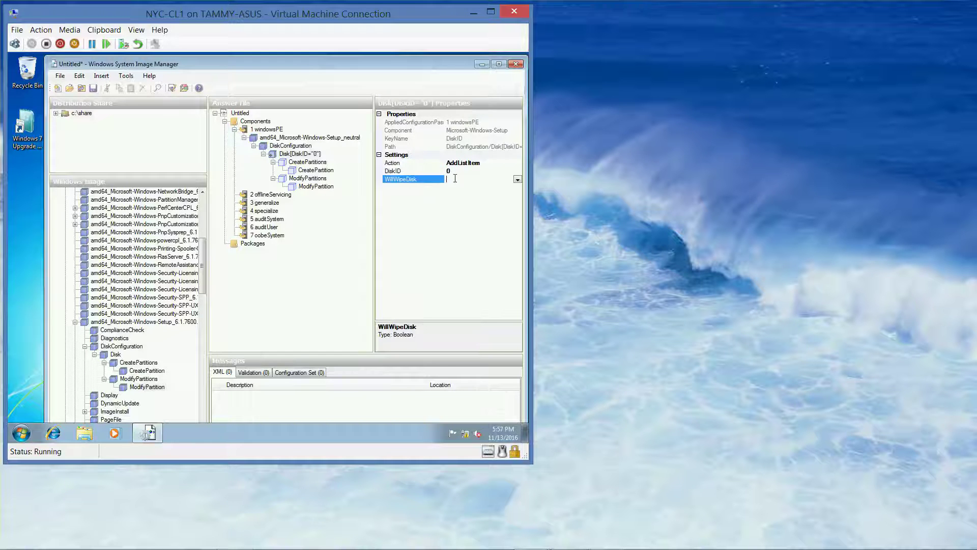
pyautogui.click(517, 179)
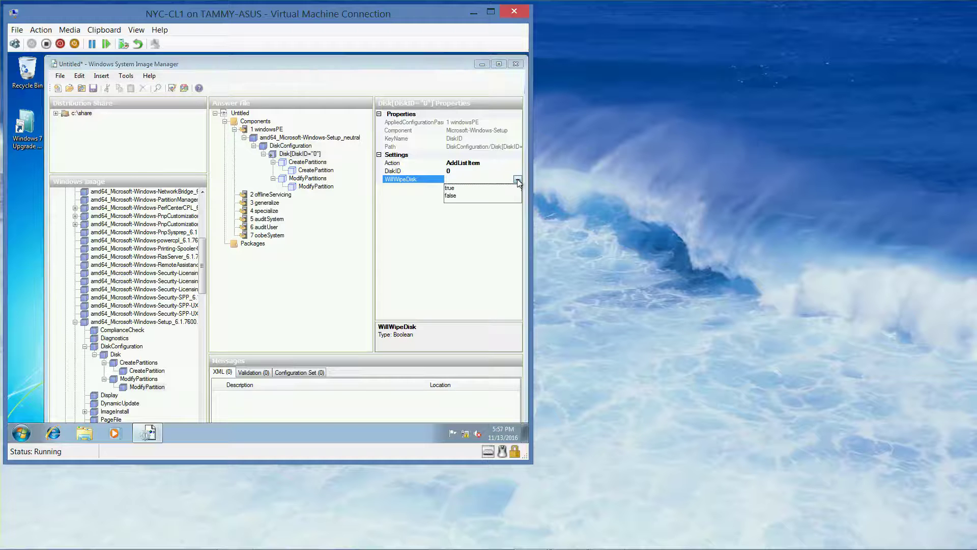
pyautogui.click(460, 188)
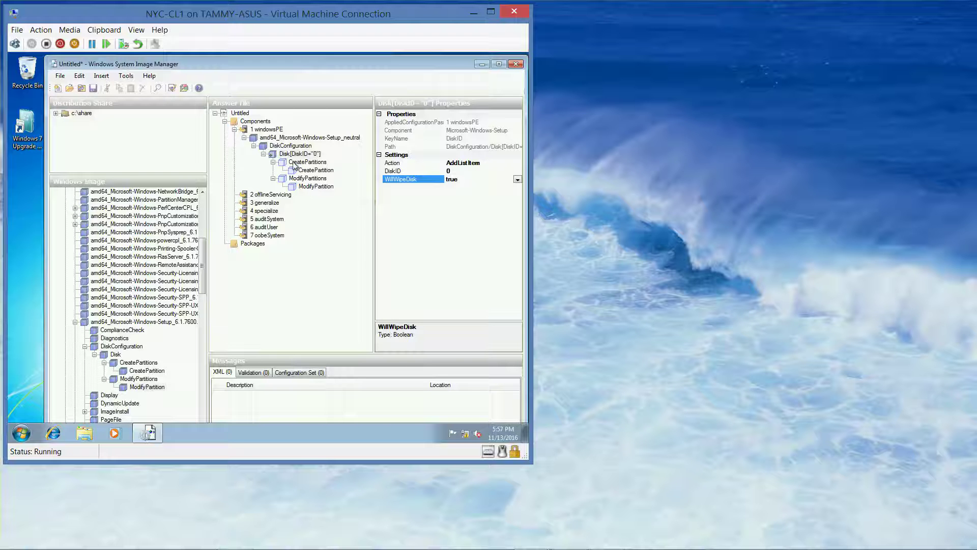
pyautogui.click(309, 171)
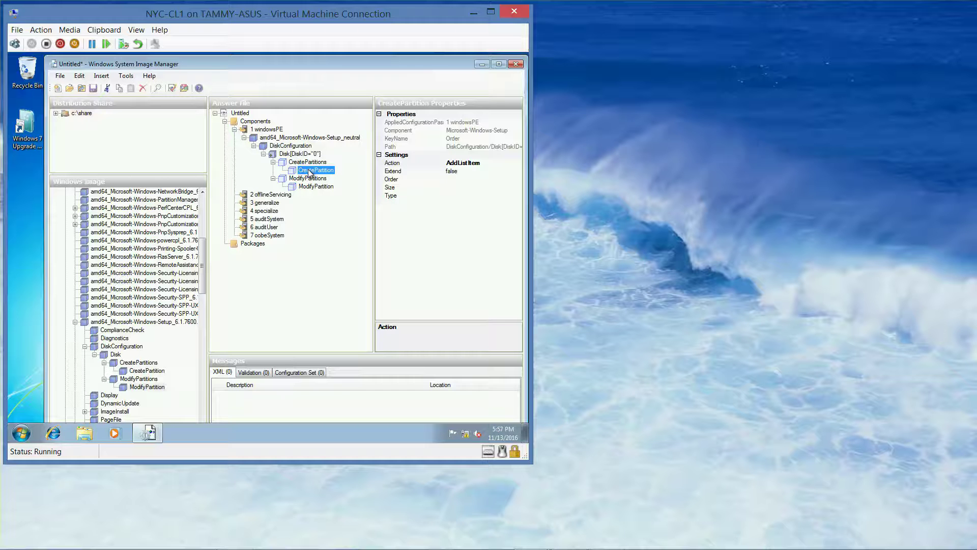
# Set CreatePartition to Extend true, Order 1 and Type Primary.
pyautogui.moveTo(443, 547)
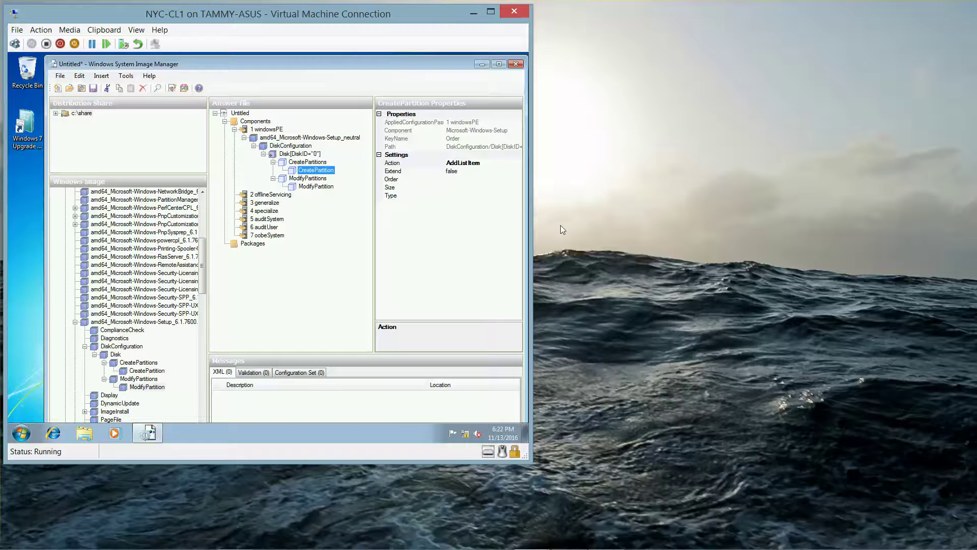
pyautogui.click(463, 172)
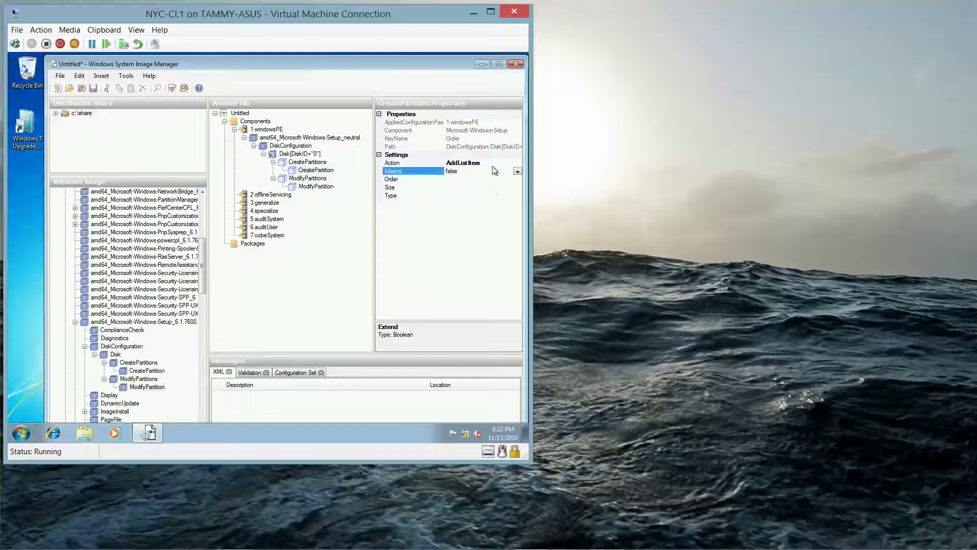
pyautogui.click(517, 172)
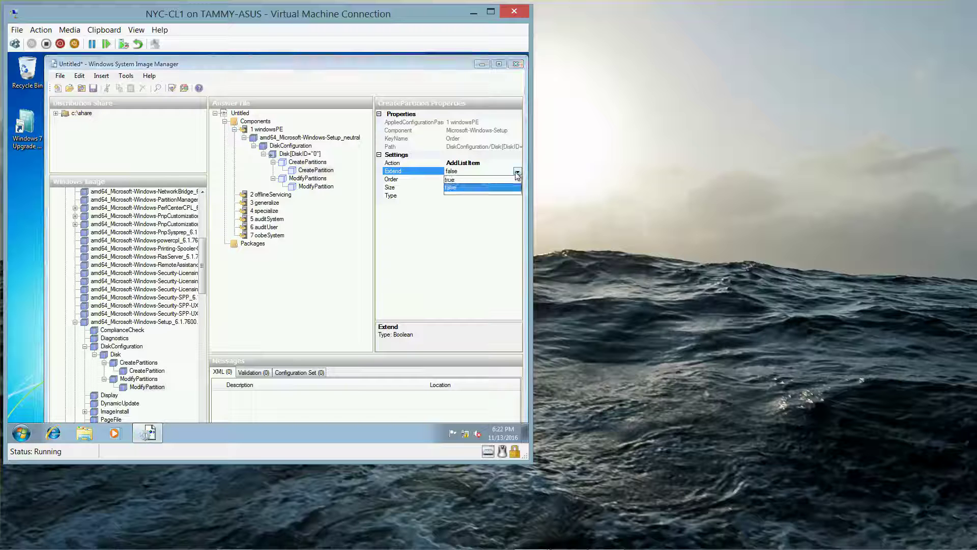
pyautogui.click(476, 181)
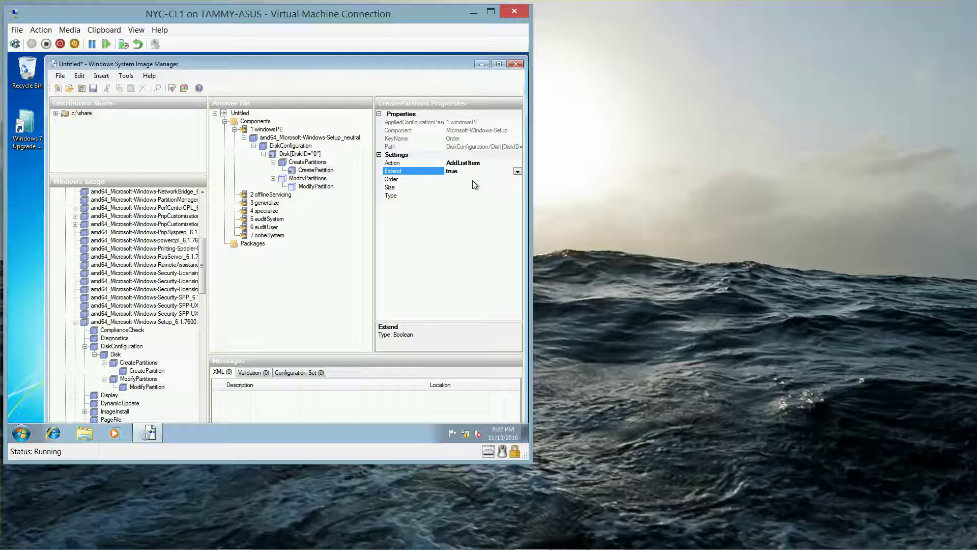
pyautogui.click(472, 179)
pyautogui.write('1')
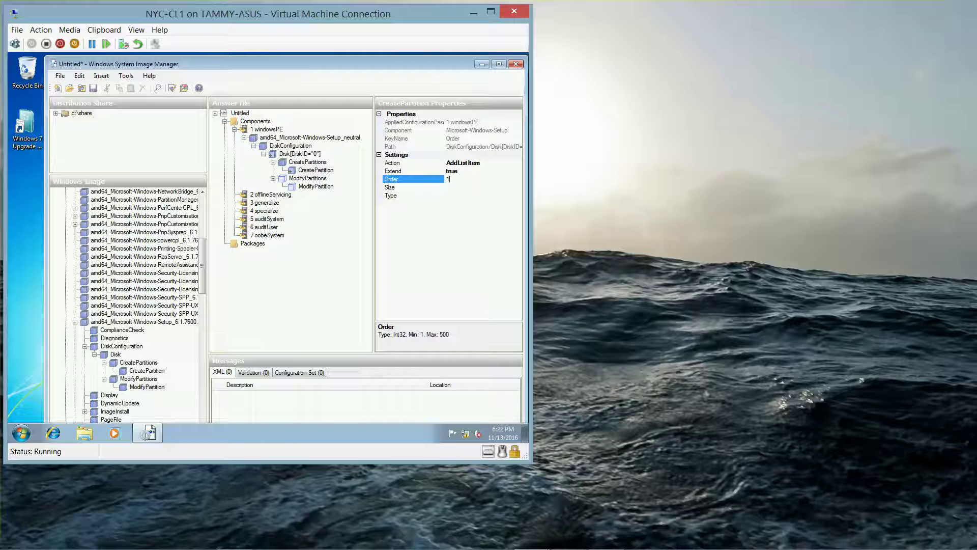
pyautogui.click(485, 198)
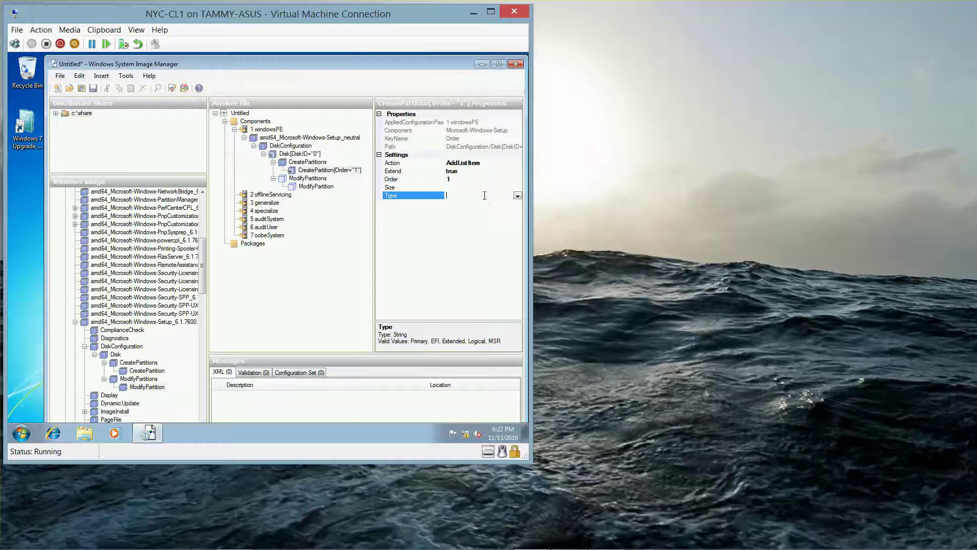
pyautogui.click(517, 196)
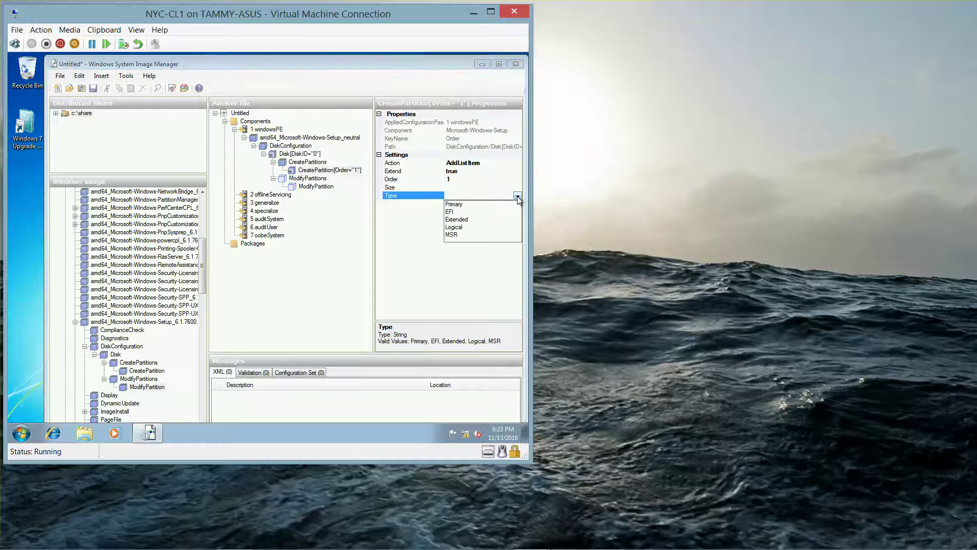
pyautogui.click(466, 204)
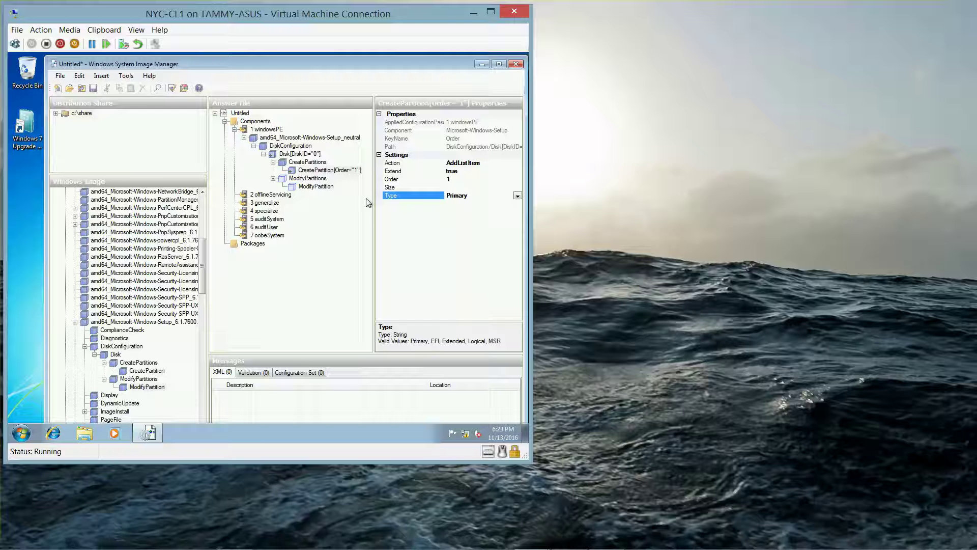
pyautogui.click(308, 185)
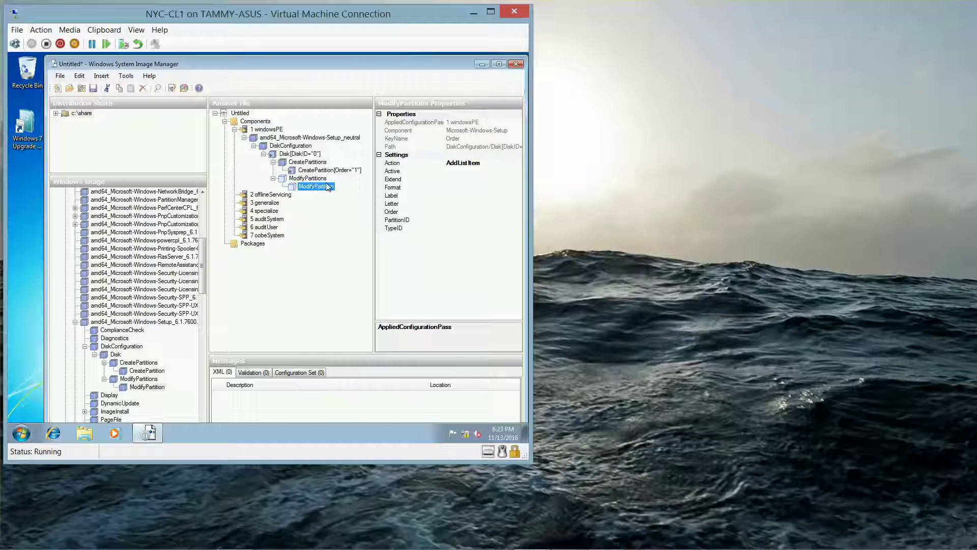
# Go through ModifyPartition's Active and Extend values and set Format to NTFS.
pyautogui.click(455, 170)
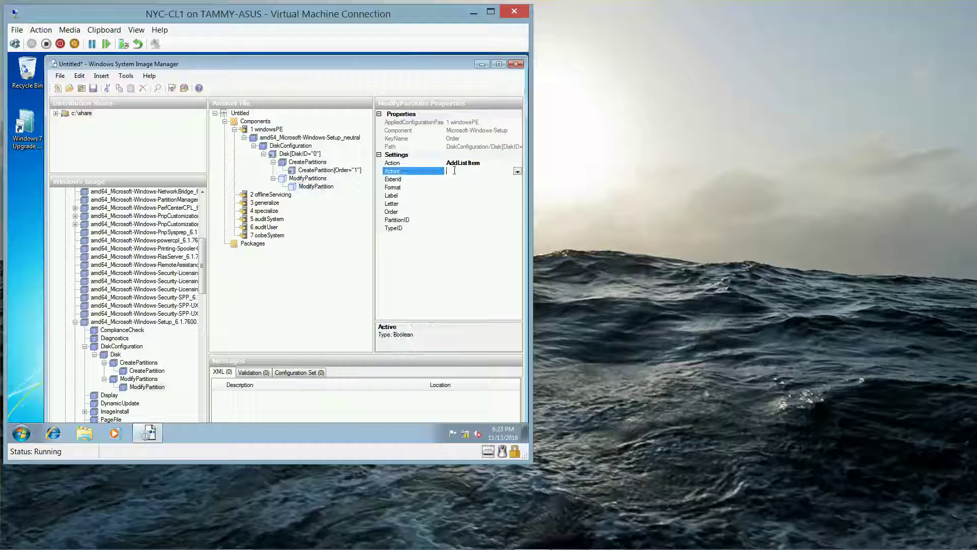
pyautogui.click(517, 171)
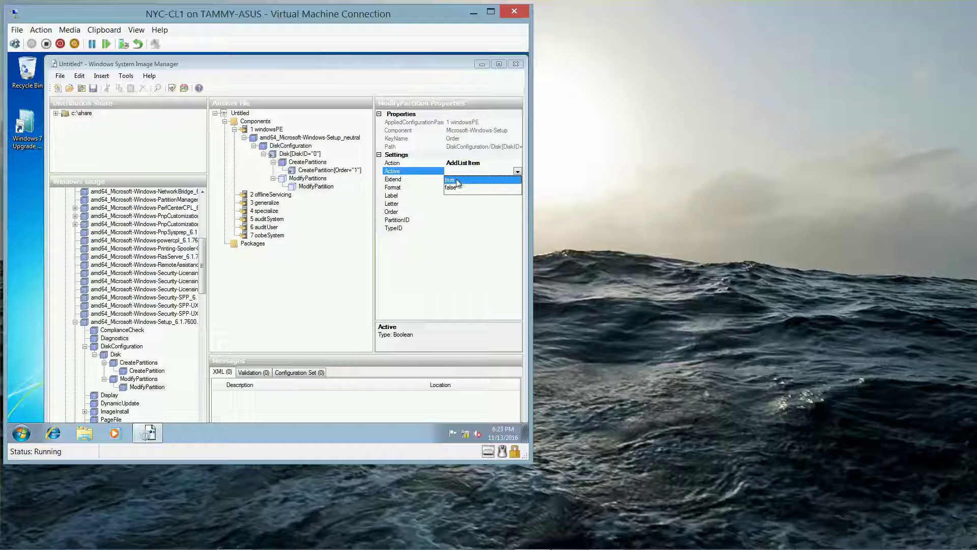
pyautogui.click(368, 210)
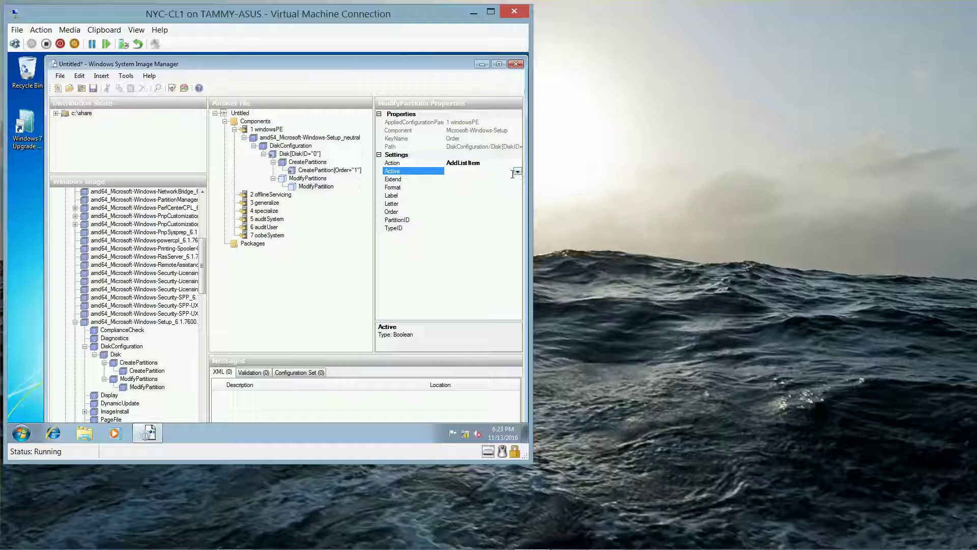
pyautogui.moveTo(425, 547)
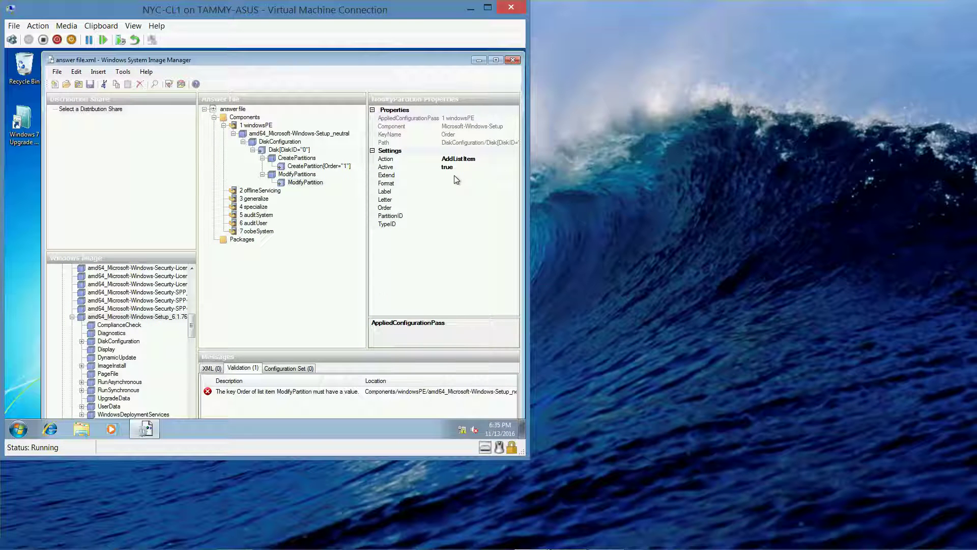
pyautogui.click(455, 175)
pyautogui.click(514, 175)
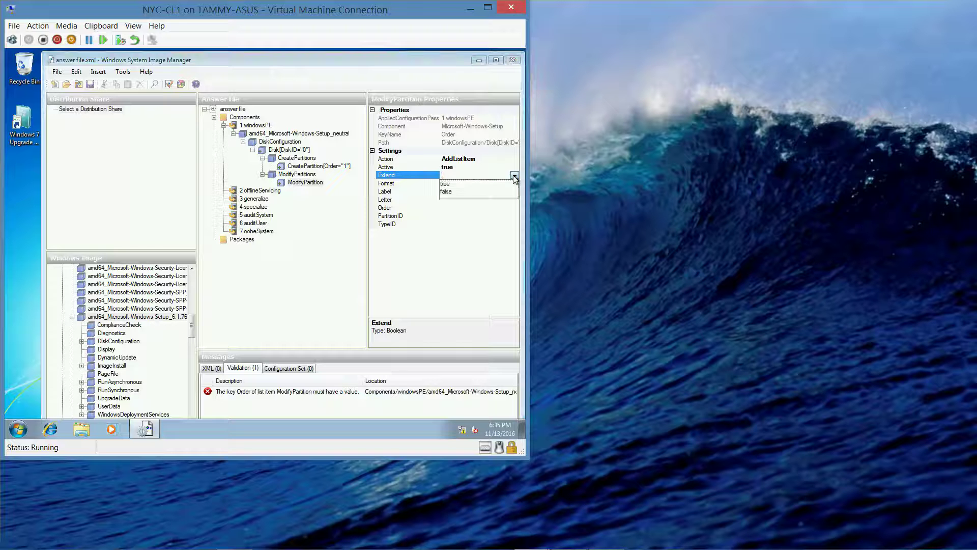
pyautogui.click(515, 176)
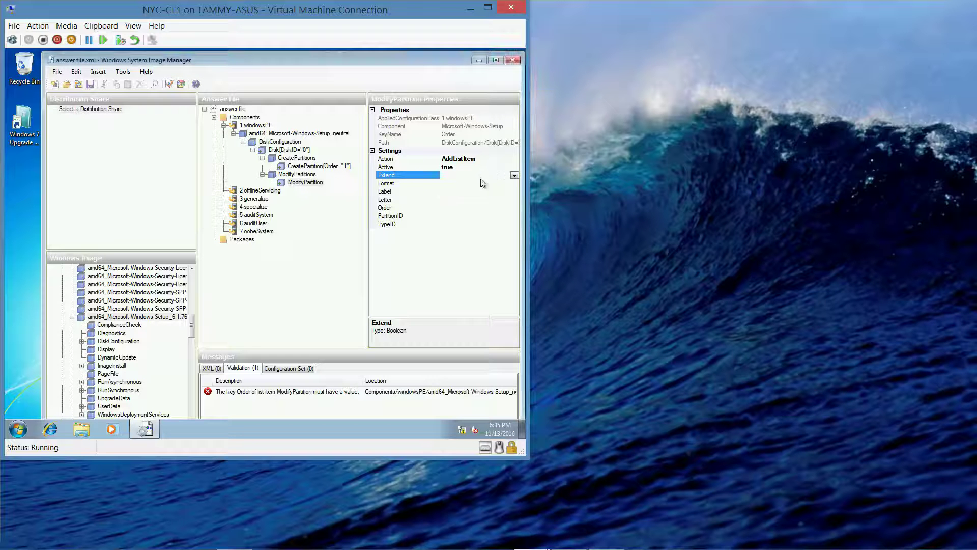
pyautogui.click(480, 183)
pyautogui.click(514, 183)
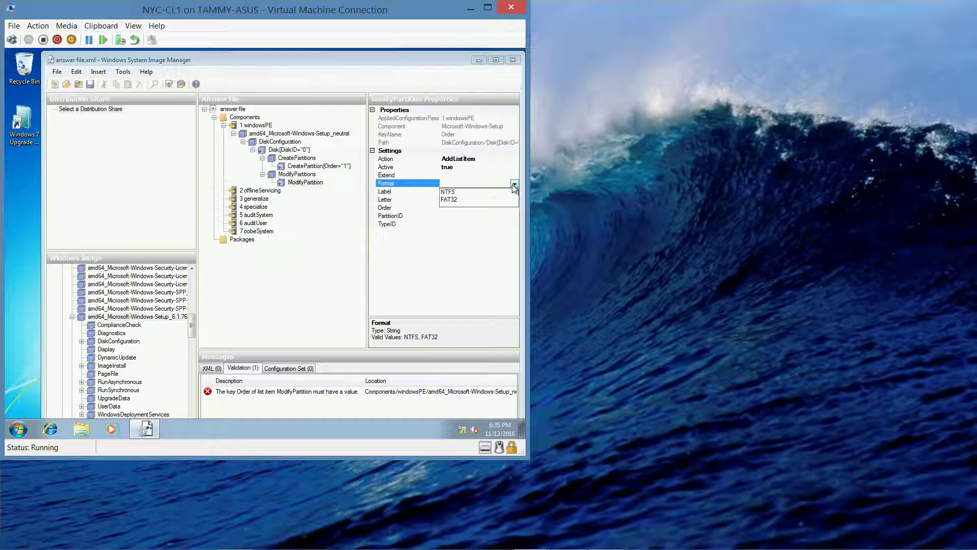
pyautogui.click(457, 193)
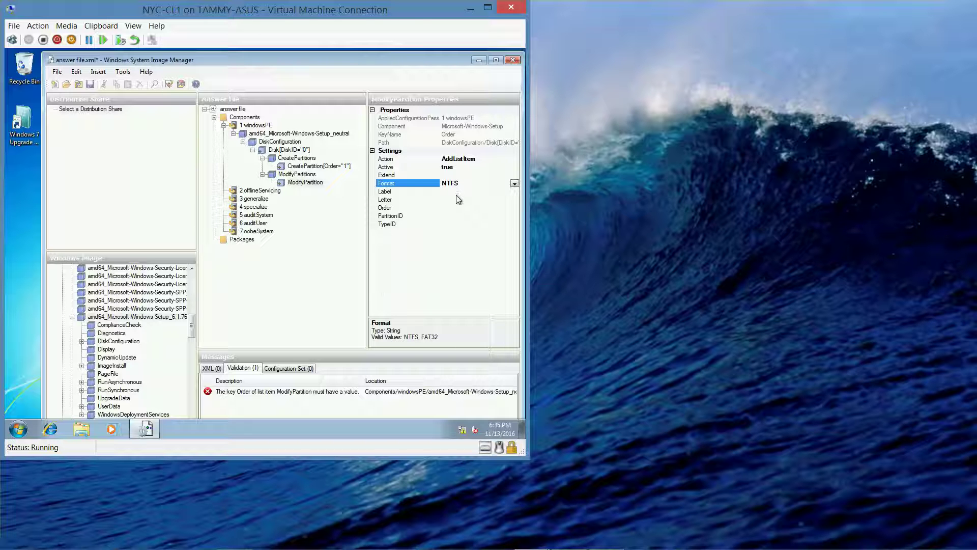
# Give the partition label Windows, drive letter C, Order 1 and PartitionID 1.
pyautogui.click(461, 192)
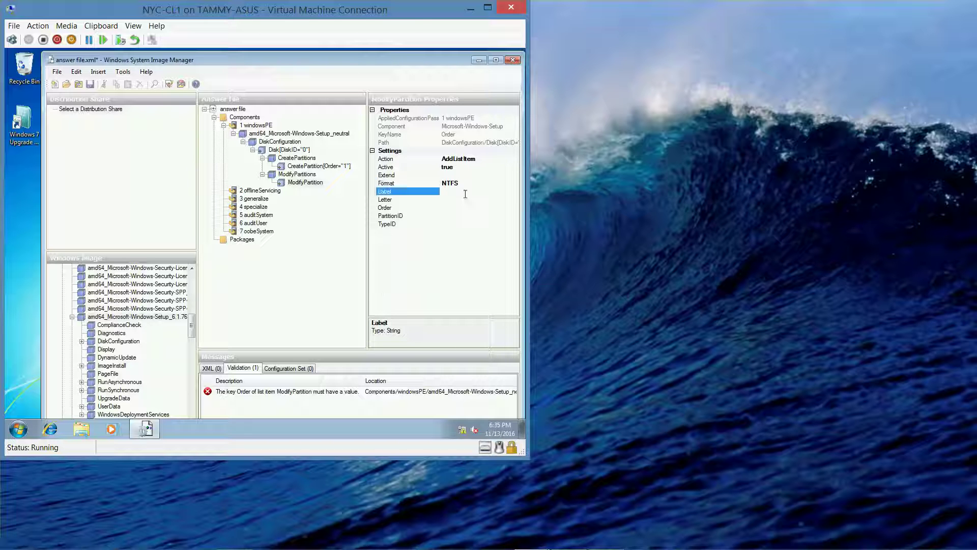
pyautogui.write('Windows')
pyautogui.click(464, 200)
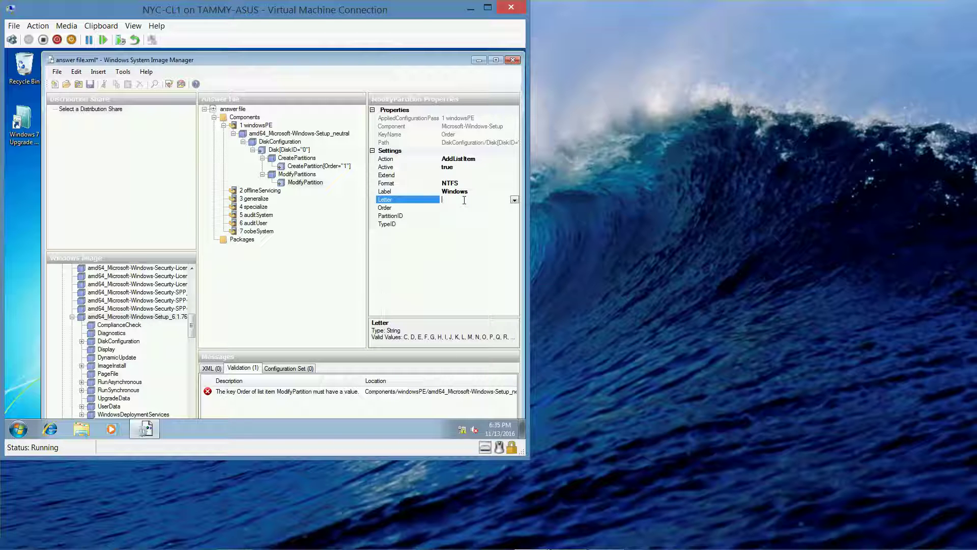
pyautogui.write('C')
pyautogui.click(461, 207)
pyautogui.write('1')
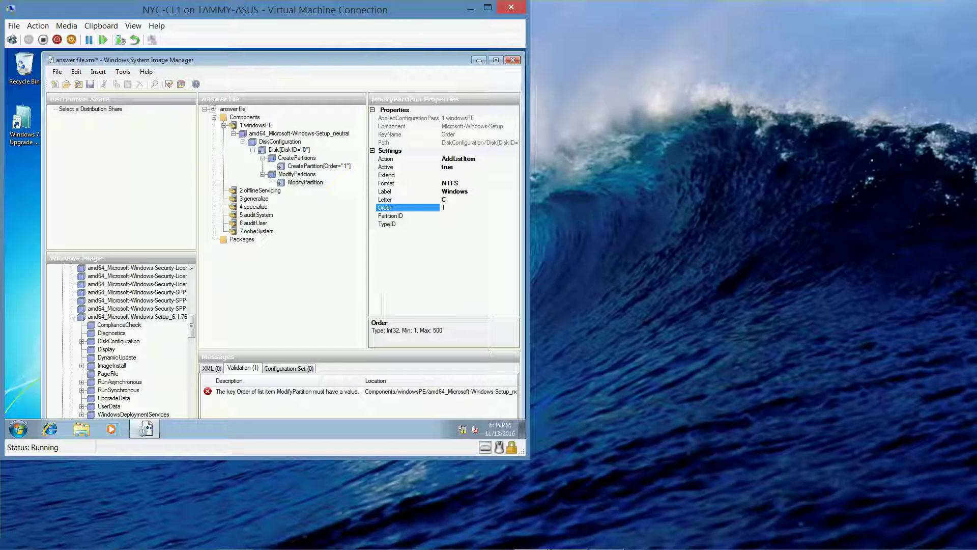
pyautogui.click(459, 216)
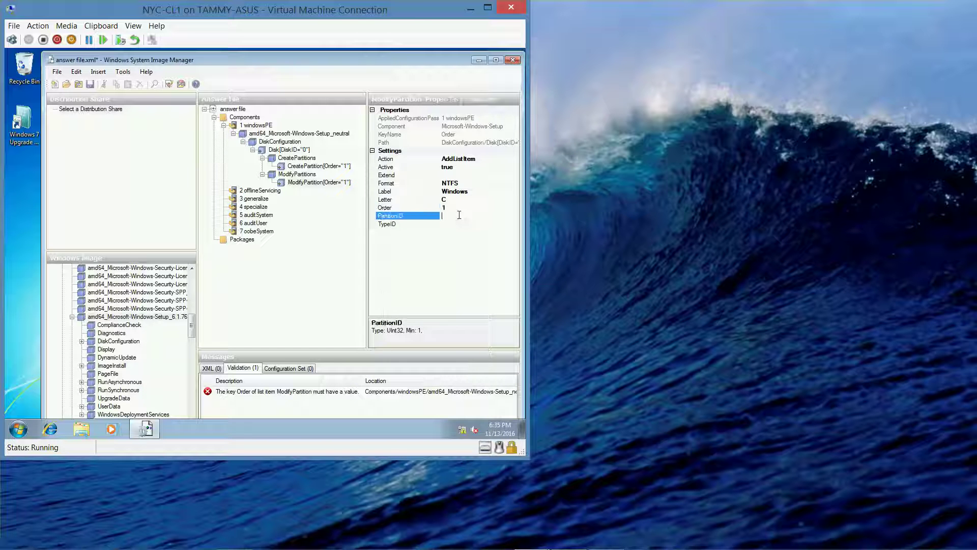
pyautogui.write('1')
# Run Validate Answer File from the Tools menu and check the Validation messages.
pyautogui.click(123, 76)
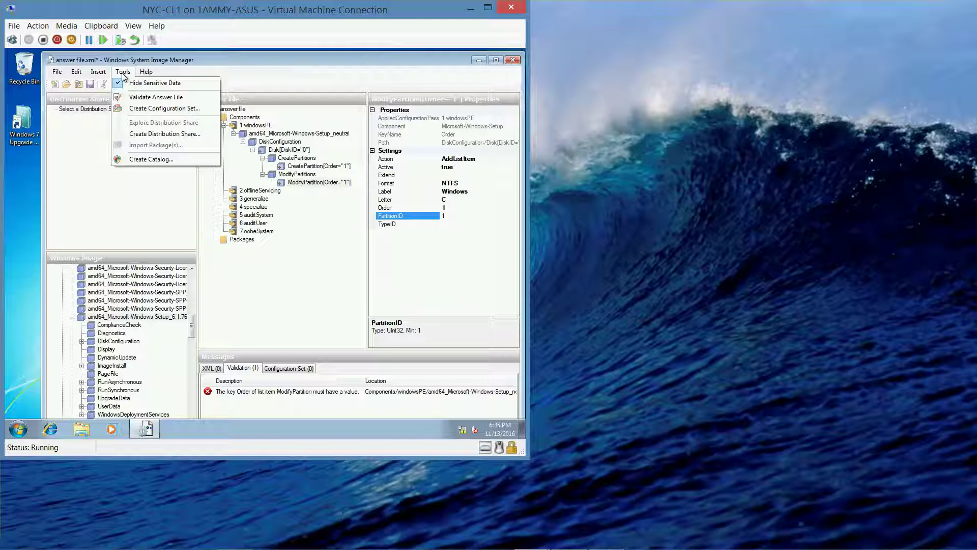
pyautogui.click(216, 60)
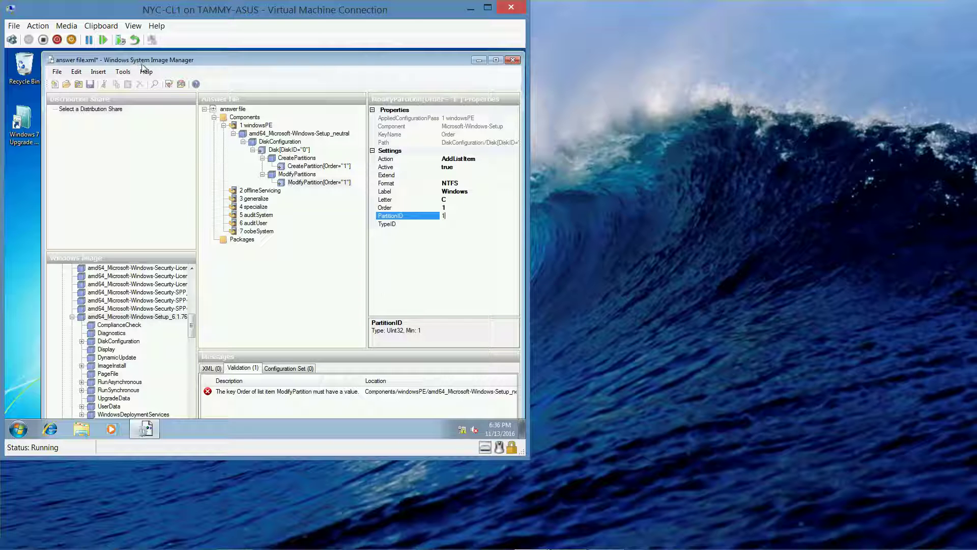
pyautogui.click(127, 72)
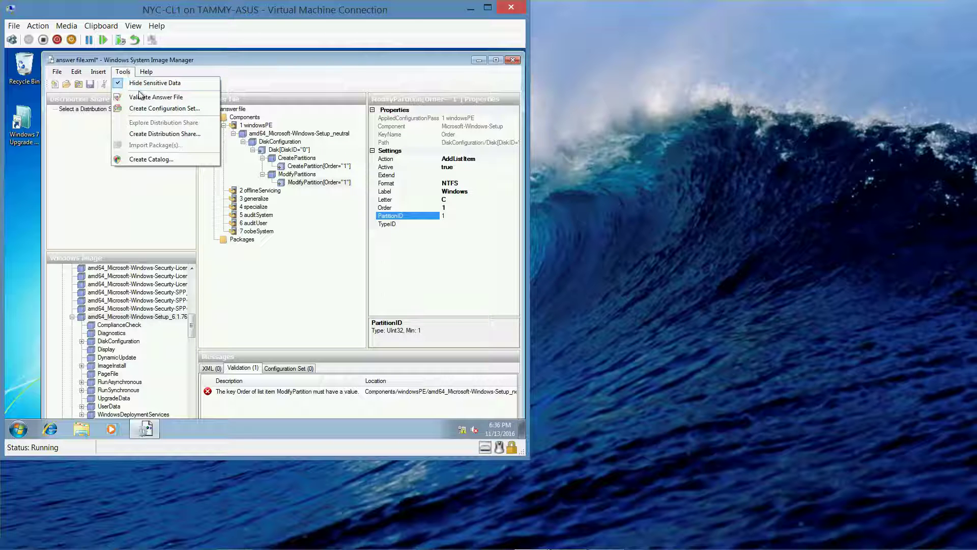
pyautogui.click(141, 97)
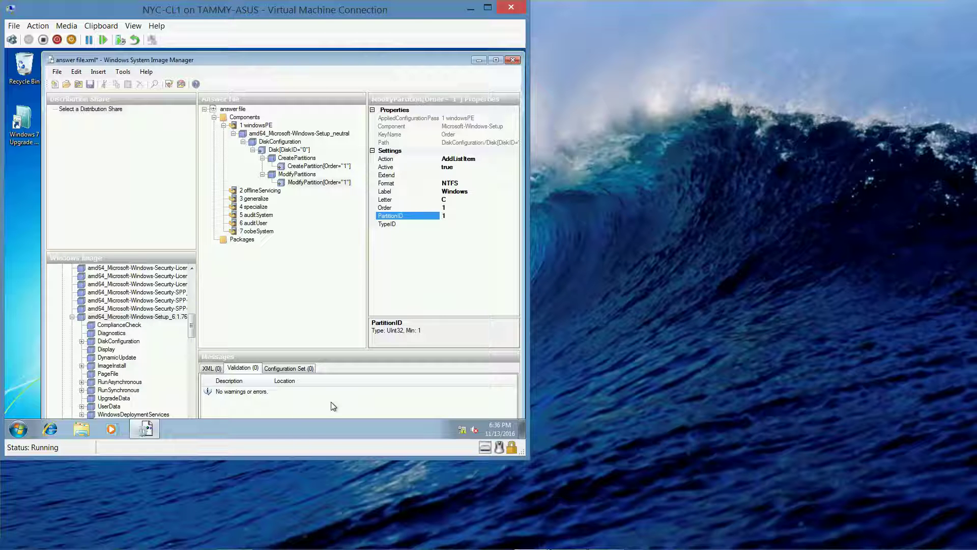
pyautogui.click(124, 72)
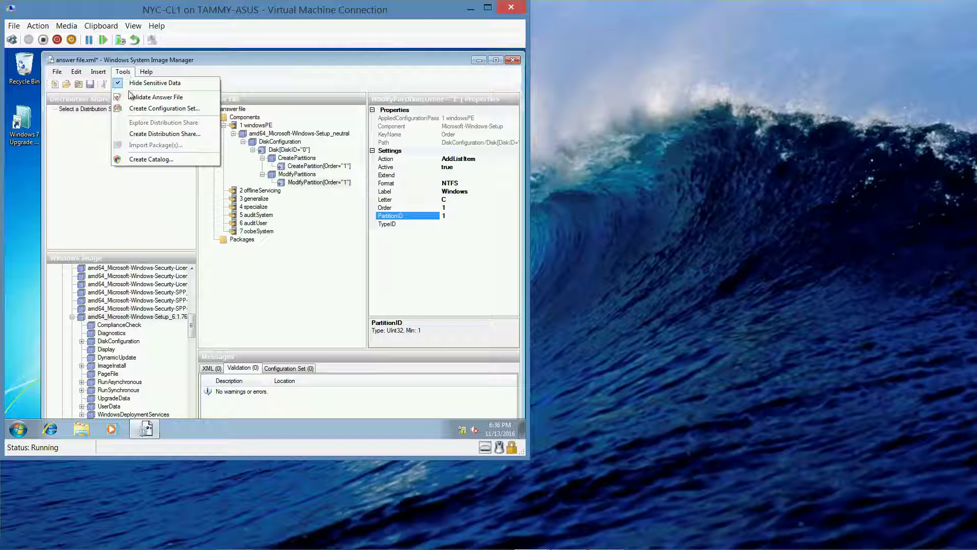
# Create a configuration set in c:\share\configset, allowing the new folder to be created.
pyautogui.click(133, 108)
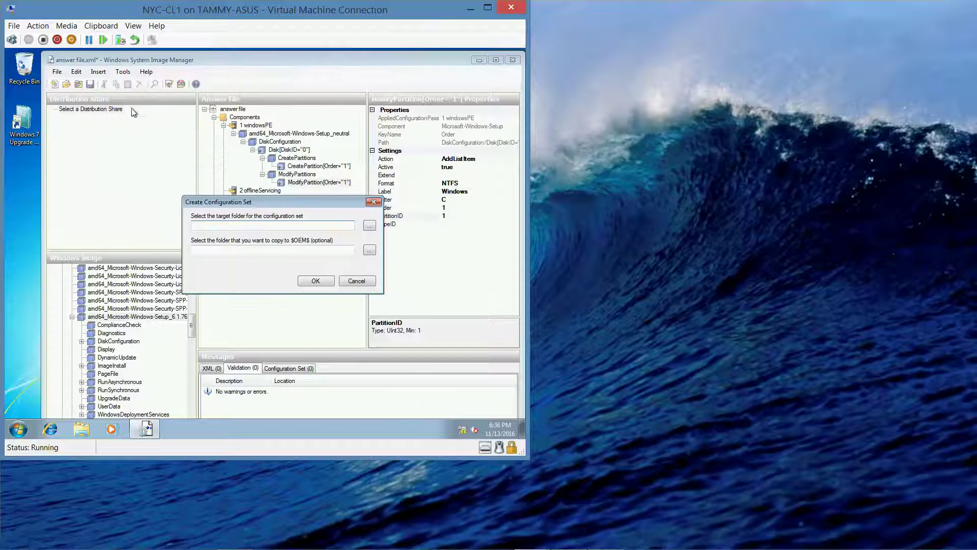
pyautogui.moveTo(610, 545)
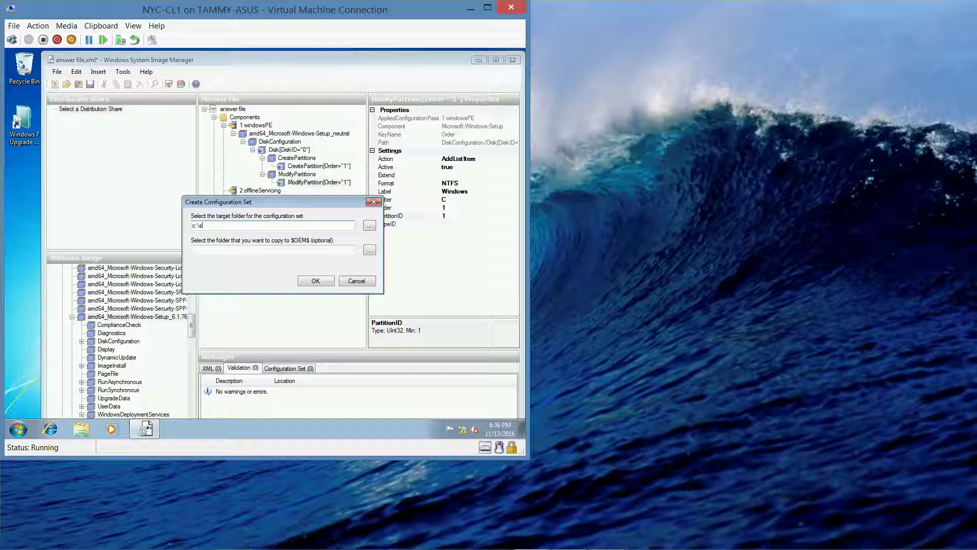
pyautogui.write('hare\\configset')
pyautogui.click(322, 281)
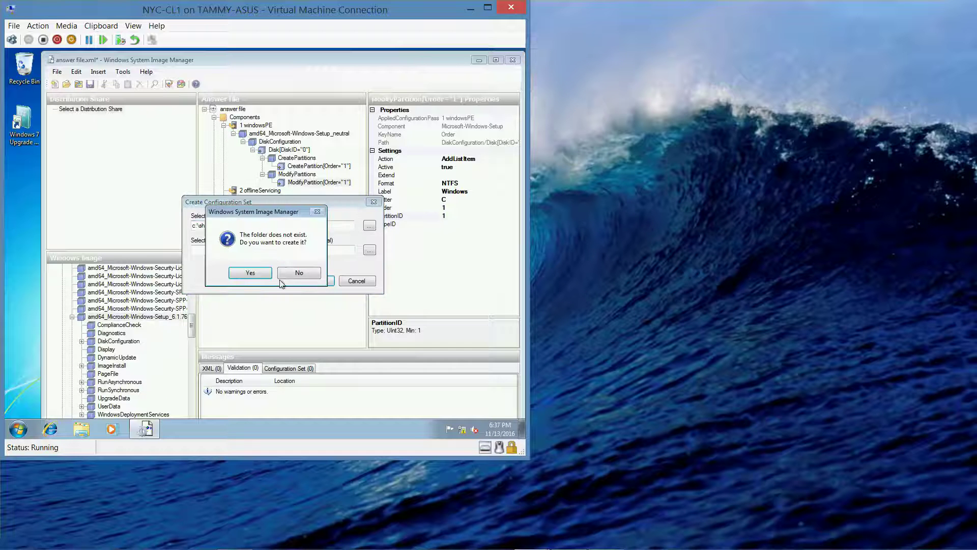
pyautogui.click(265, 276)
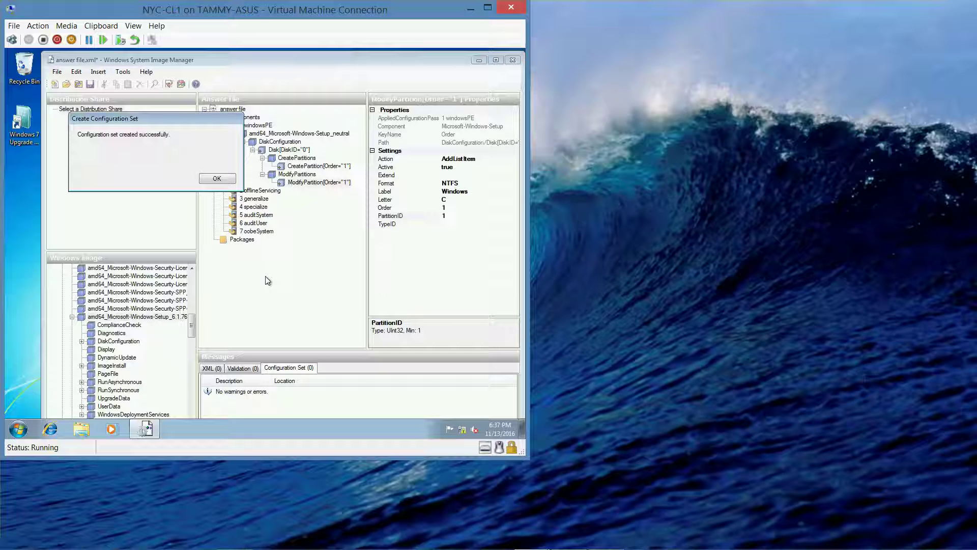
pyautogui.click(218, 178)
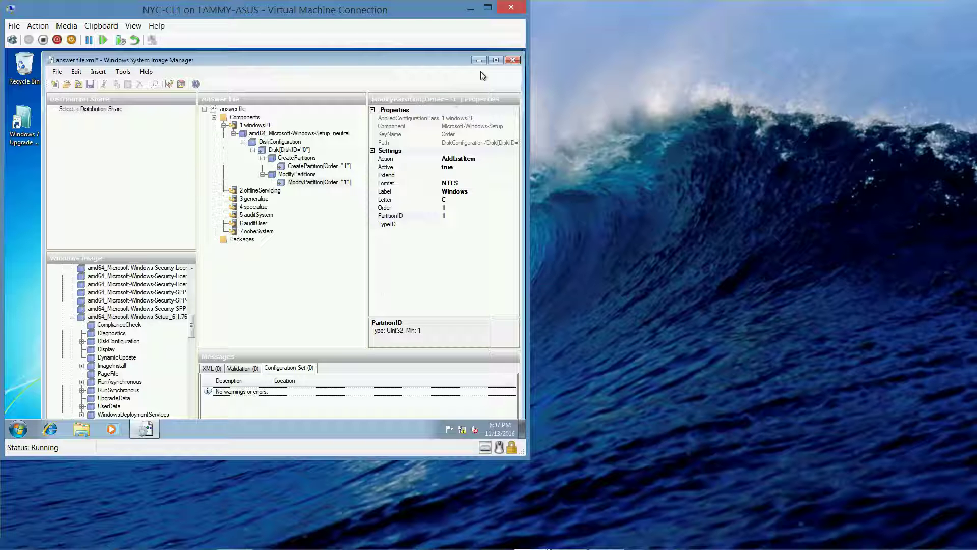
# Close Windows System Image Manager, confirming Yes to save answer file.xml.
pyautogui.click(512, 60)
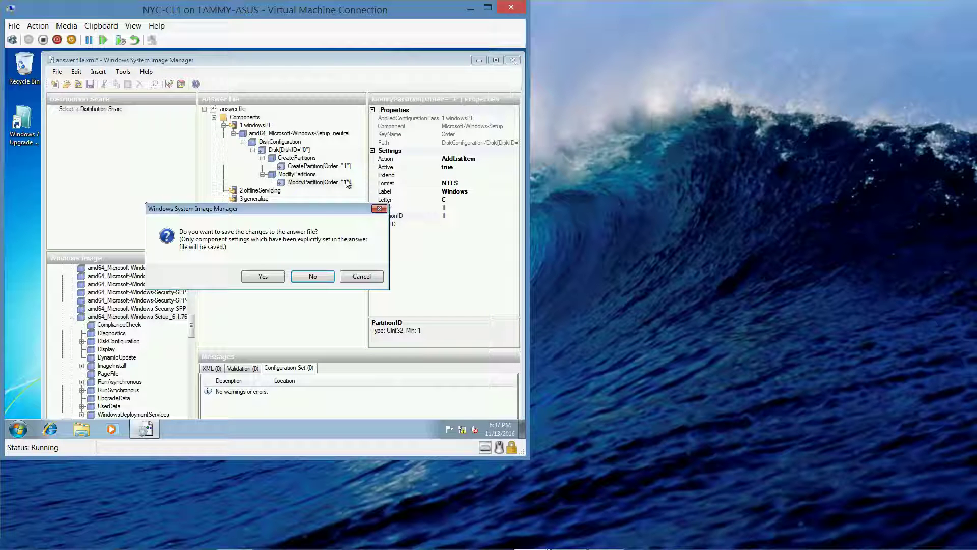
pyautogui.click(280, 276)
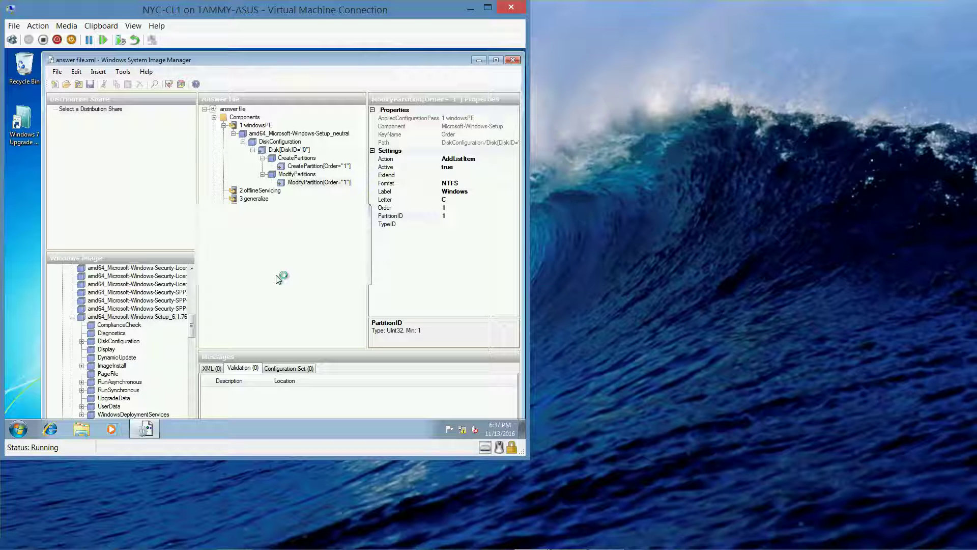
pyautogui.moveTo(377, 548)
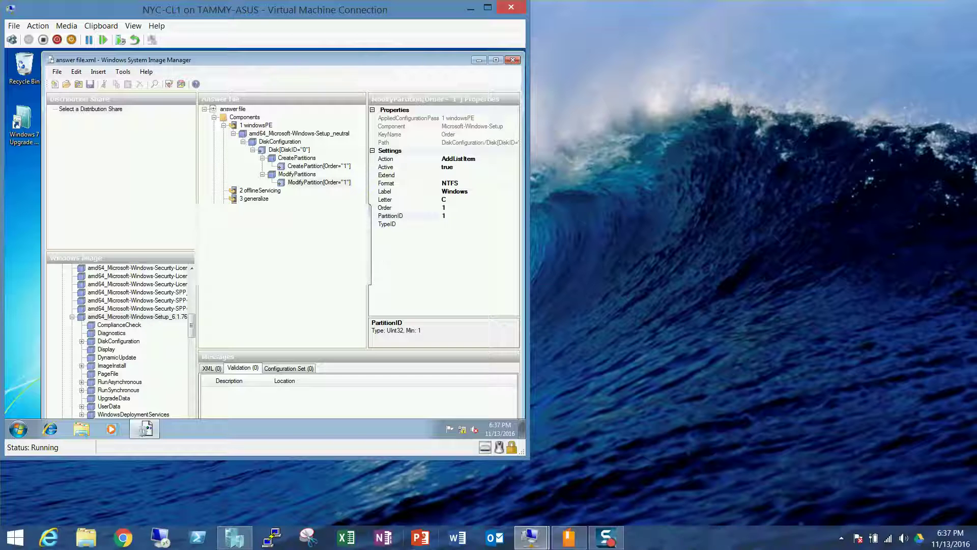